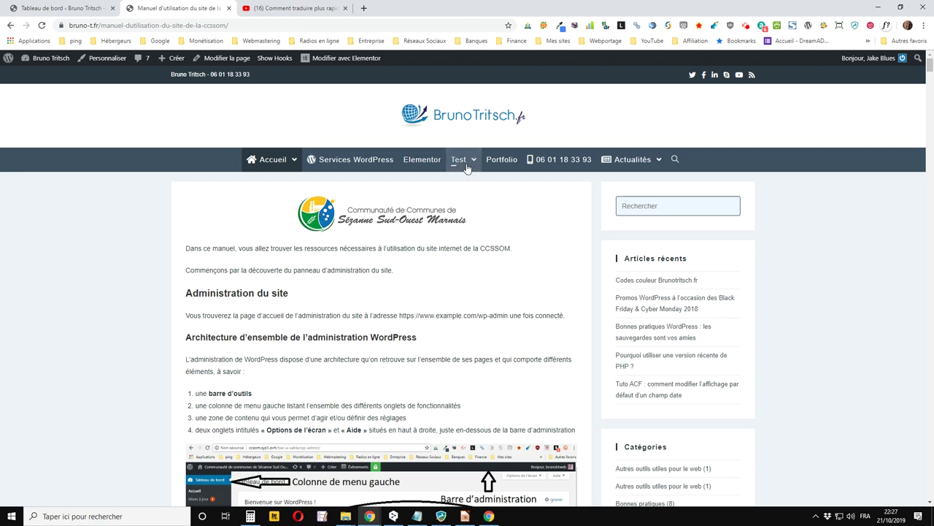
Open the site's Elementor page, examine its scroll-triggered contact form popup, and close the popup.
click(425, 160)
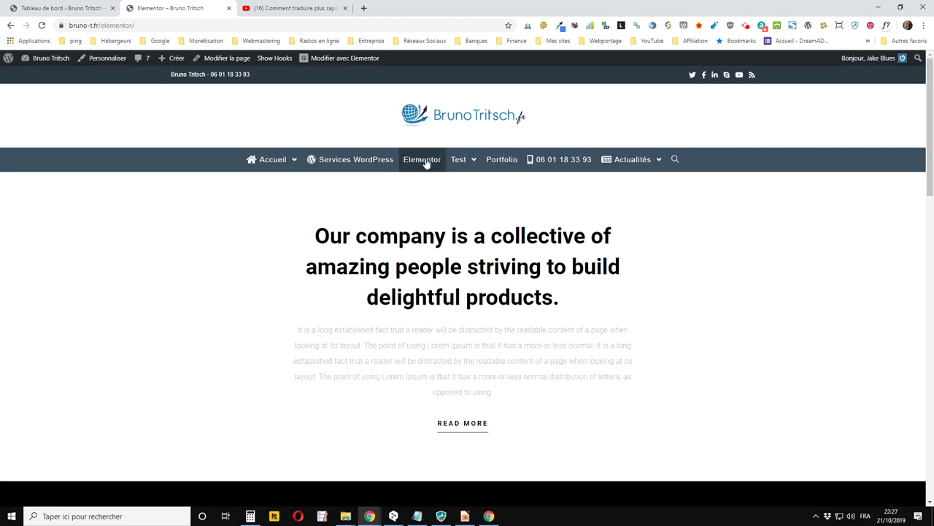
scroll(431, 194, down, 5)
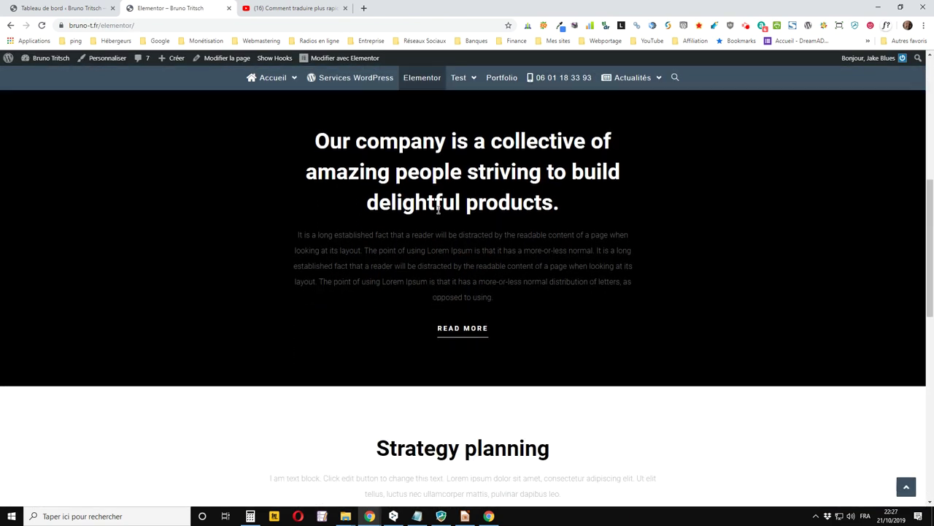
scroll(438, 210, down, 4)
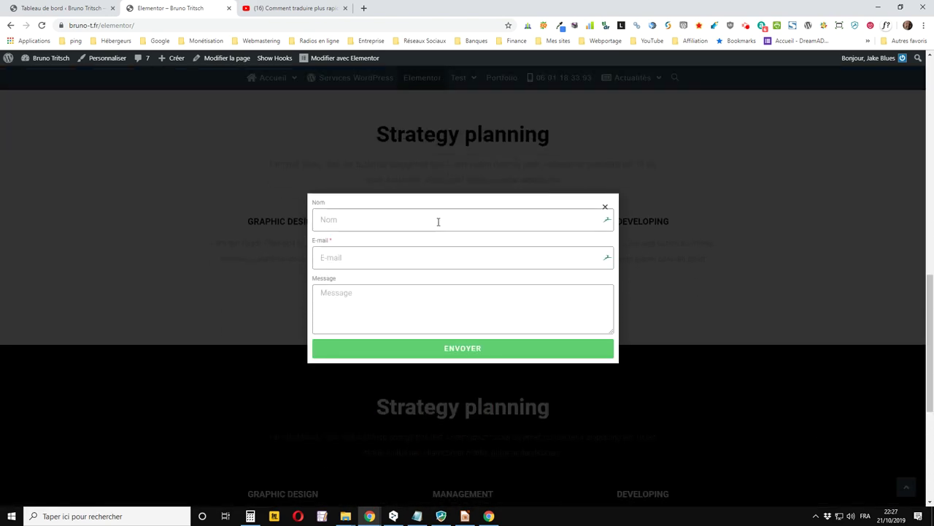
scroll(438, 221, down, 1)
click(609, 217)
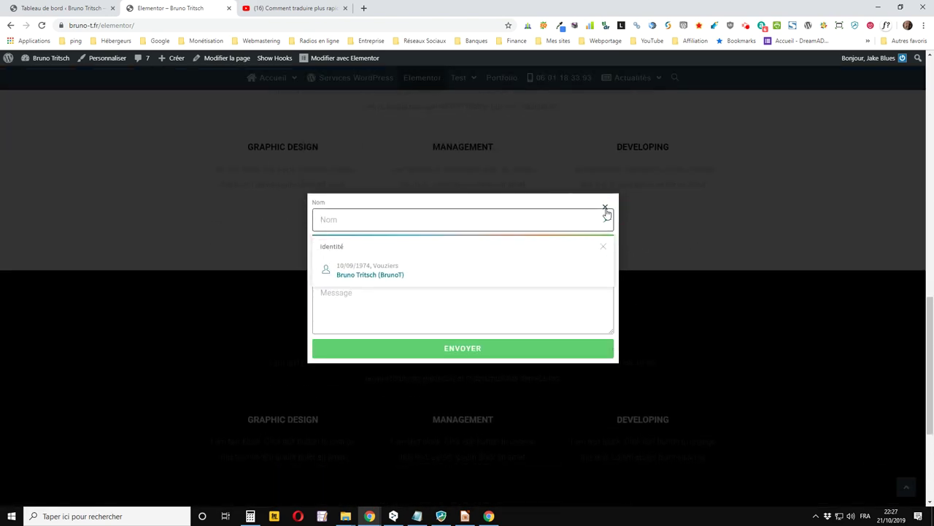
click(605, 208)
scroll(603, 215, up, 10)
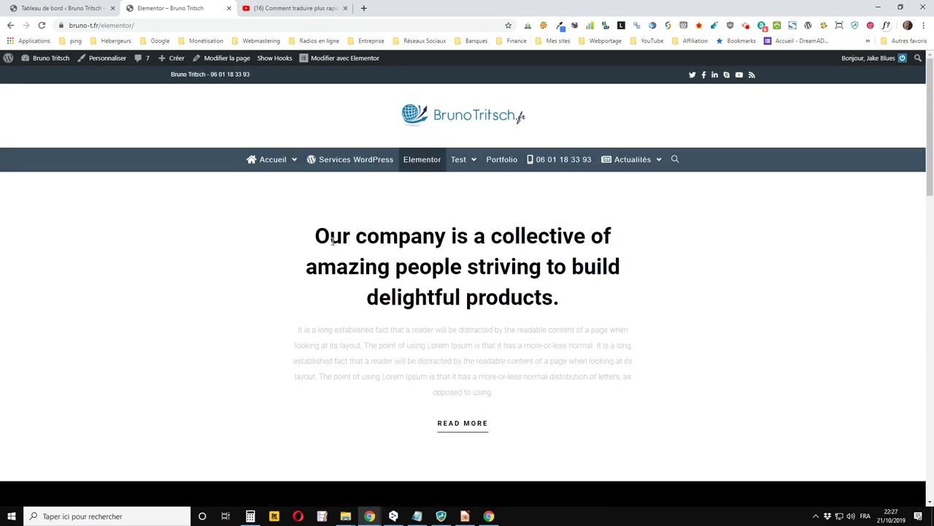
Open the user manual page of the site, view its 50% OFF promotional popup, and close the popup.
mouse_move(271, 162)
click(272, 187)
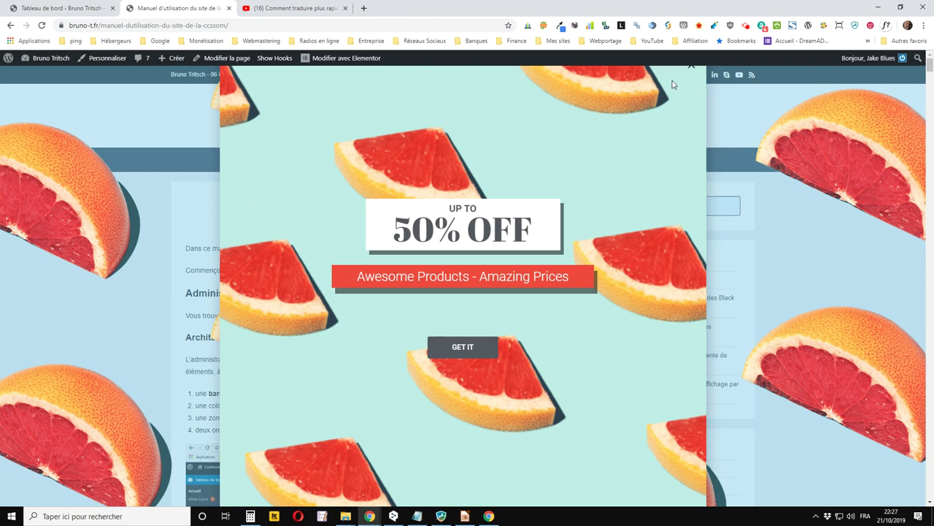
click(692, 67)
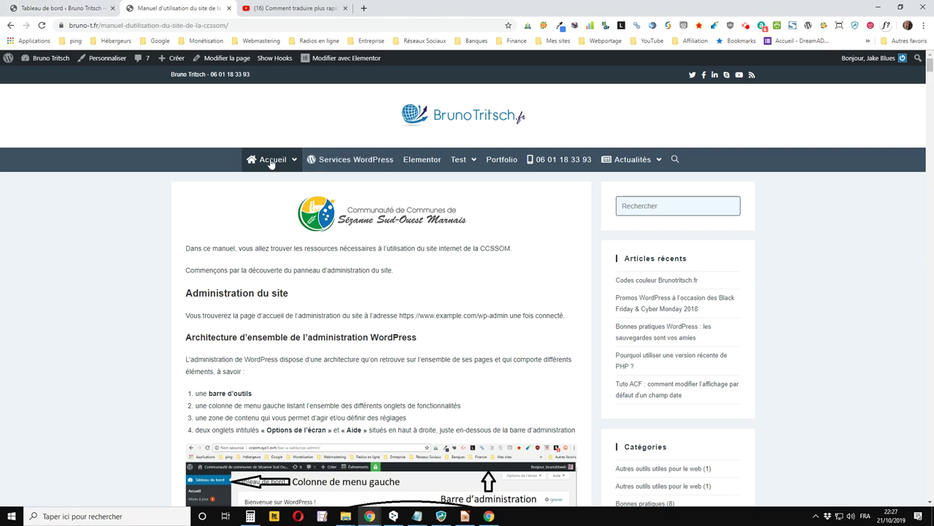
Open the list of popup templates (Fenêtres modales) in the WordPress admin.
click(32, 7)
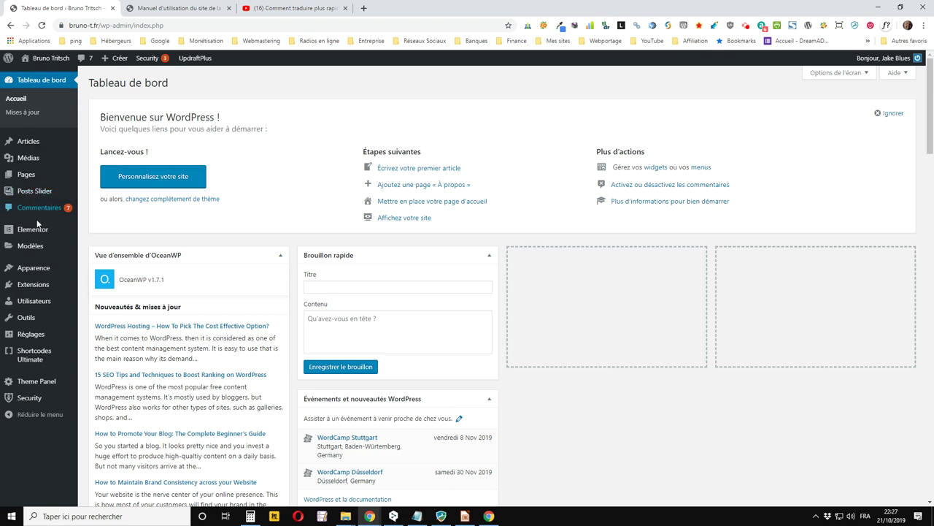
mouse_move(32, 241)
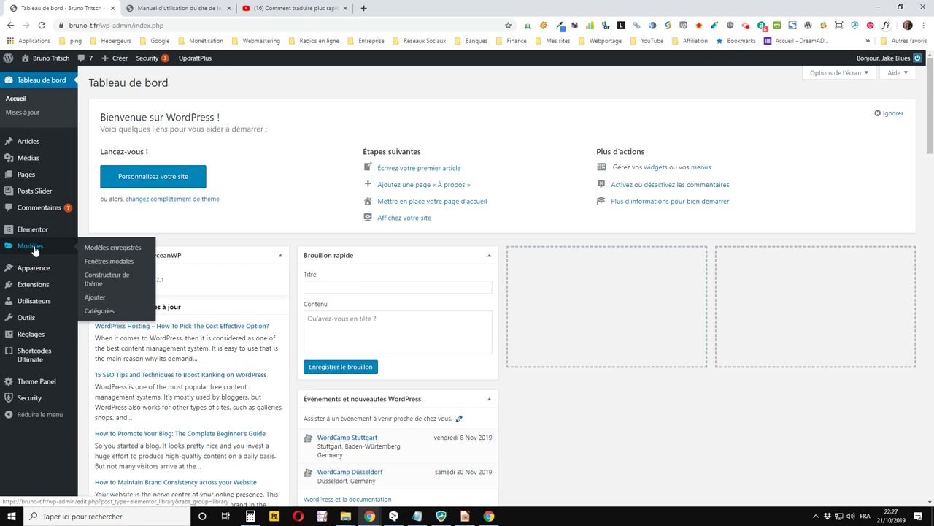
click(97, 264)
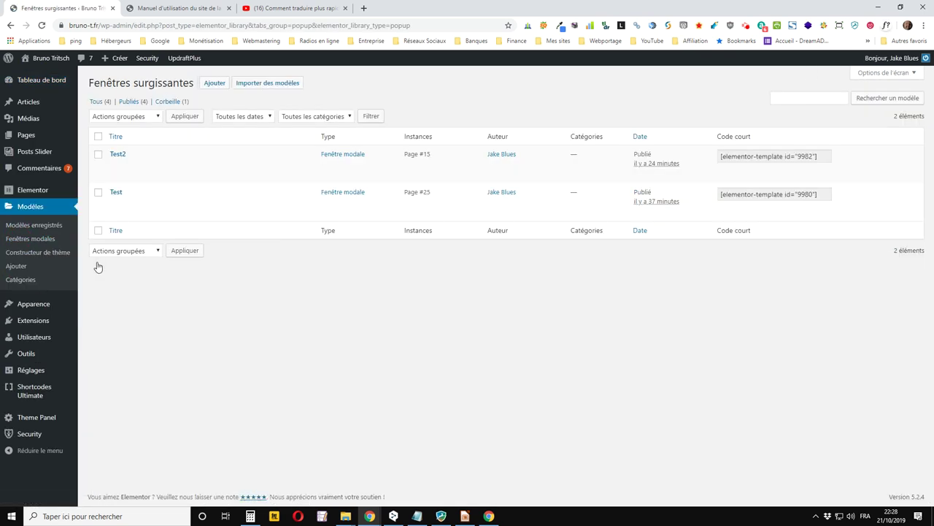
mouse_move(151, 180)
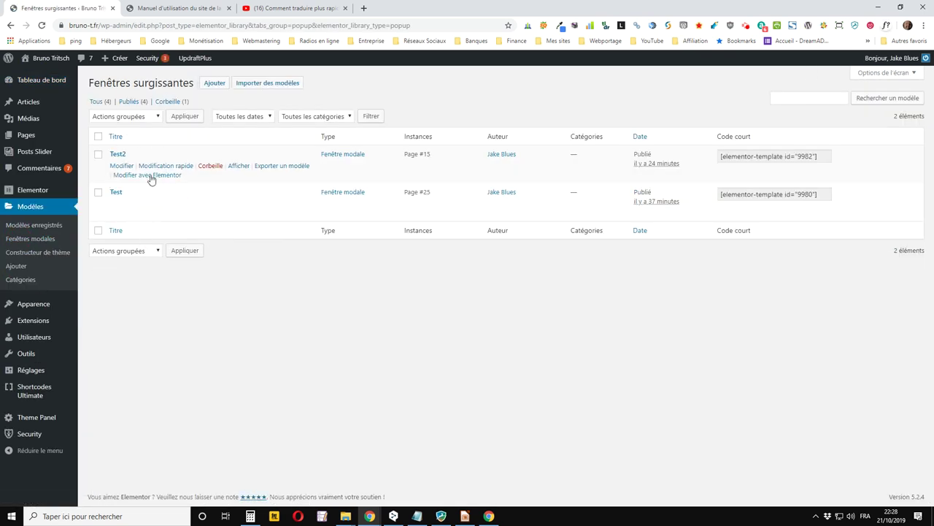
Create a new template of type Fenêtre modale named "Test3 de modale".
click(219, 86)
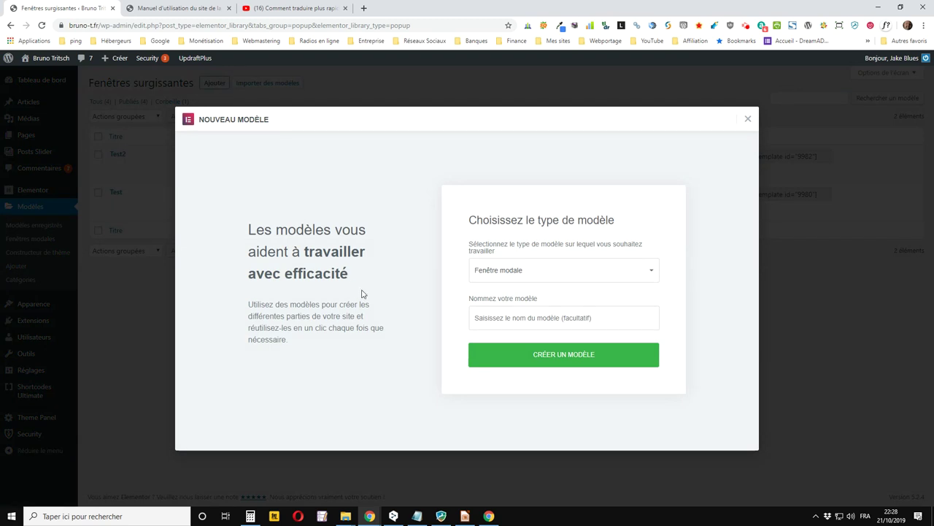
click(538, 319)
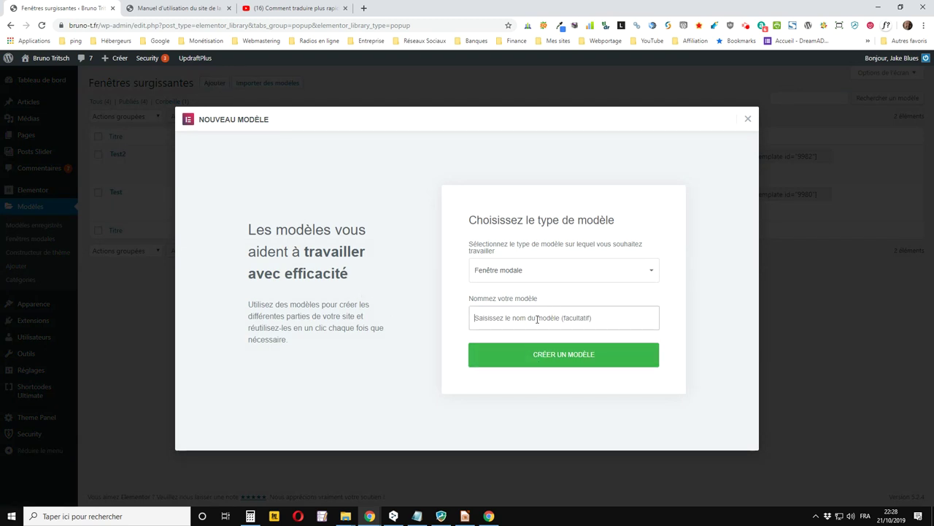
text(Test3)
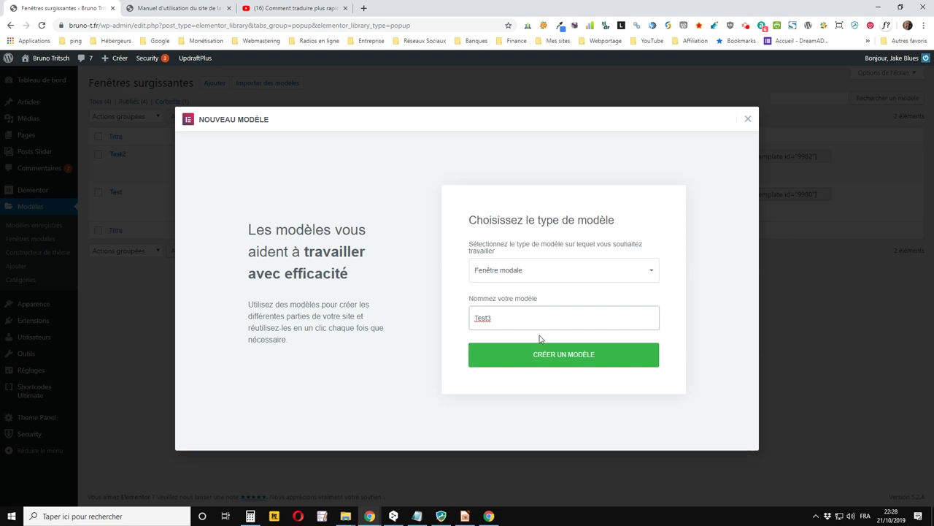
text(de modal)
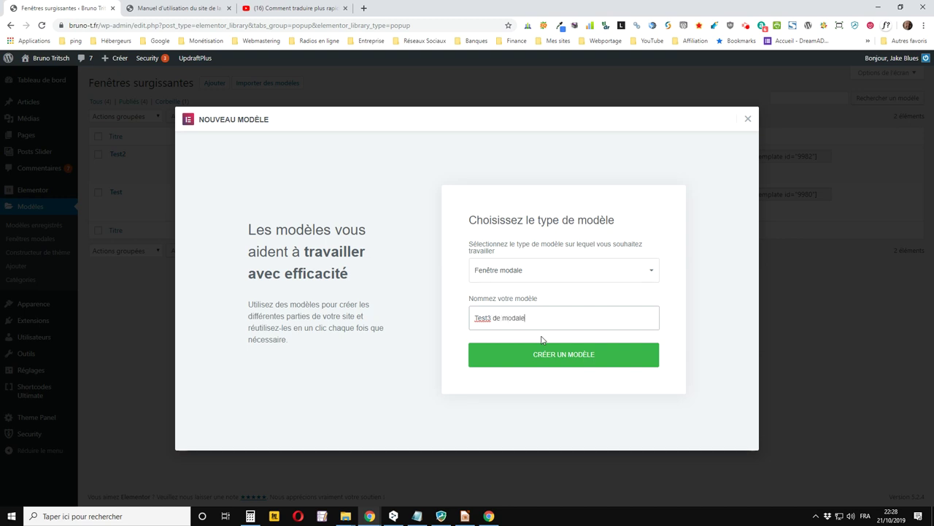
text(e)
click(534, 361)
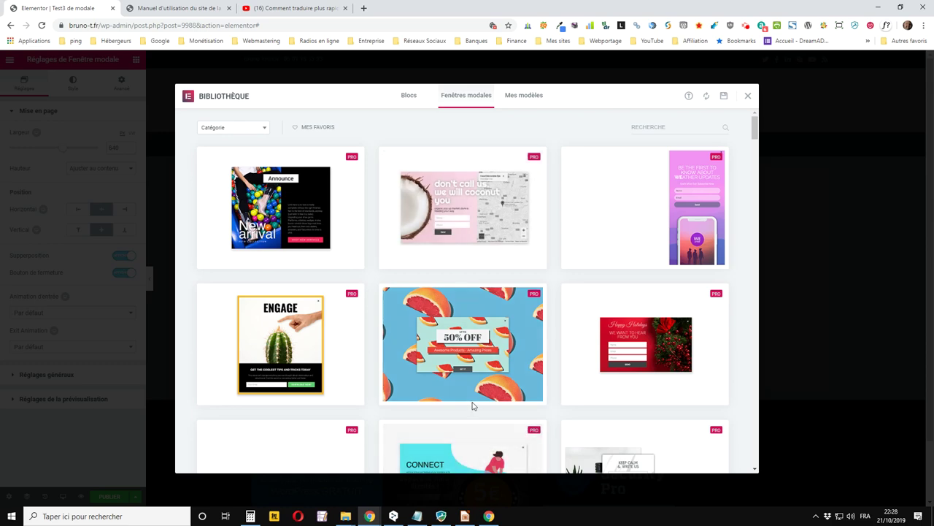
Browse the popup library, insert the round yellow HELLO! login template, and dismiss the account suggestion.
scroll(472, 402, down, 2)
scroll(471, 393, down, 10)
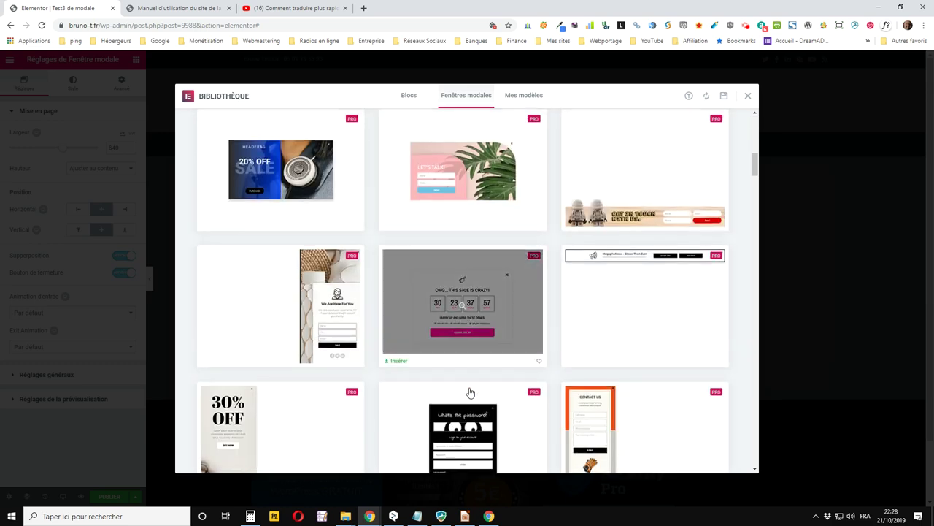
scroll(471, 392, down, 5)
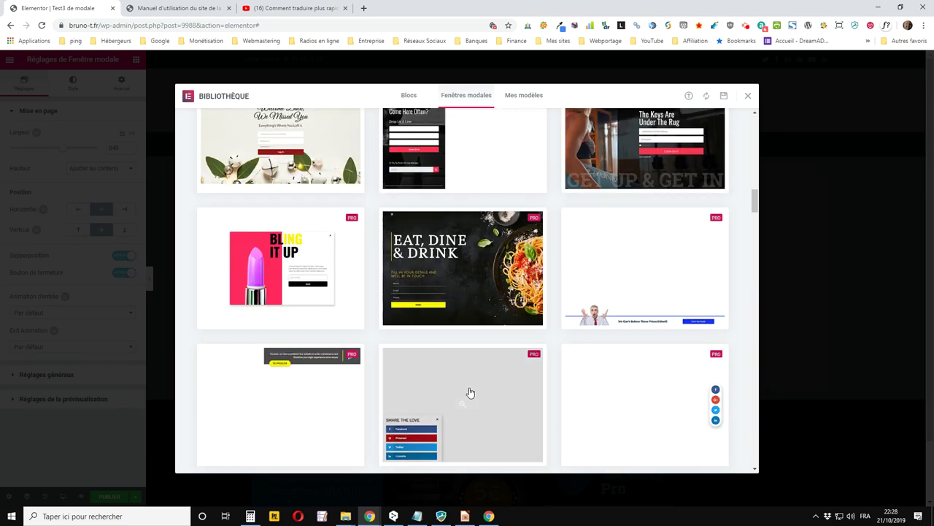
scroll(471, 393, up, 3)
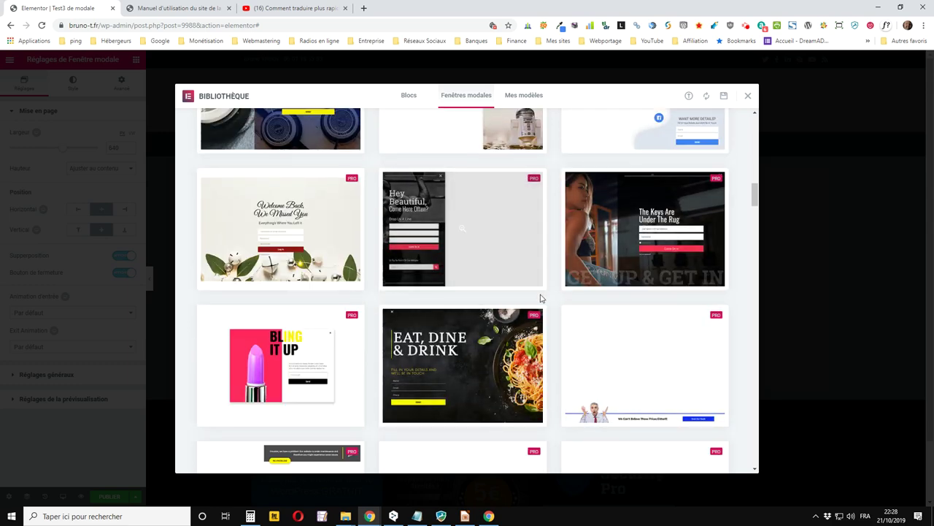
scroll(536, 297, down, 5)
scroll(535, 299, down, 5)
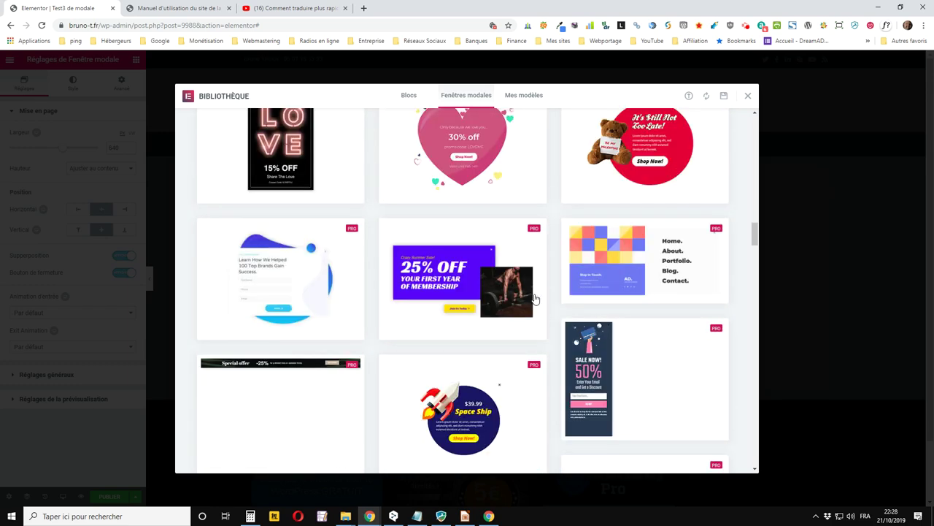
drag(754, 254, 763, 344)
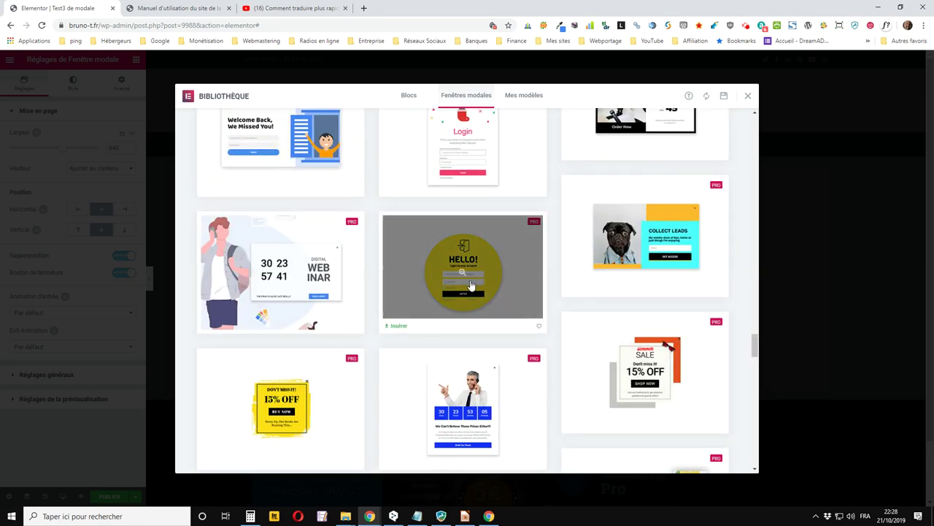
click(399, 327)
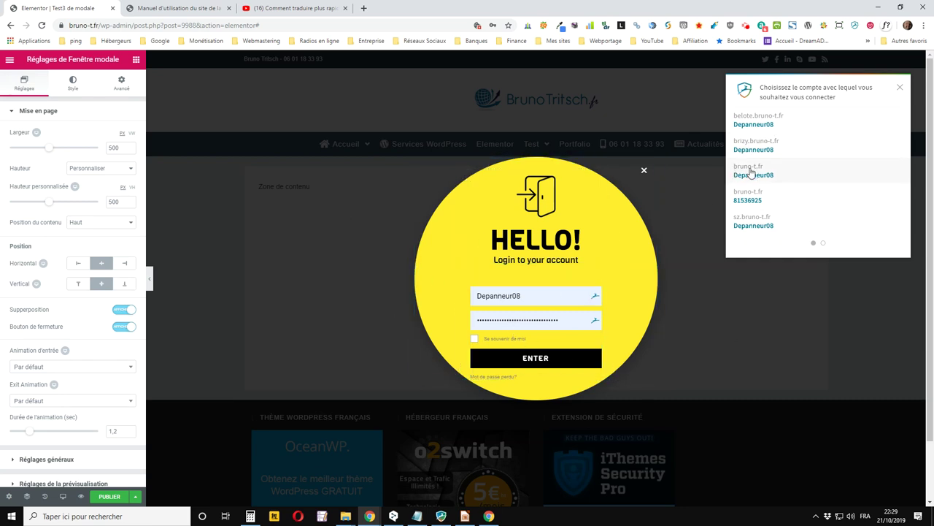
click(902, 88)
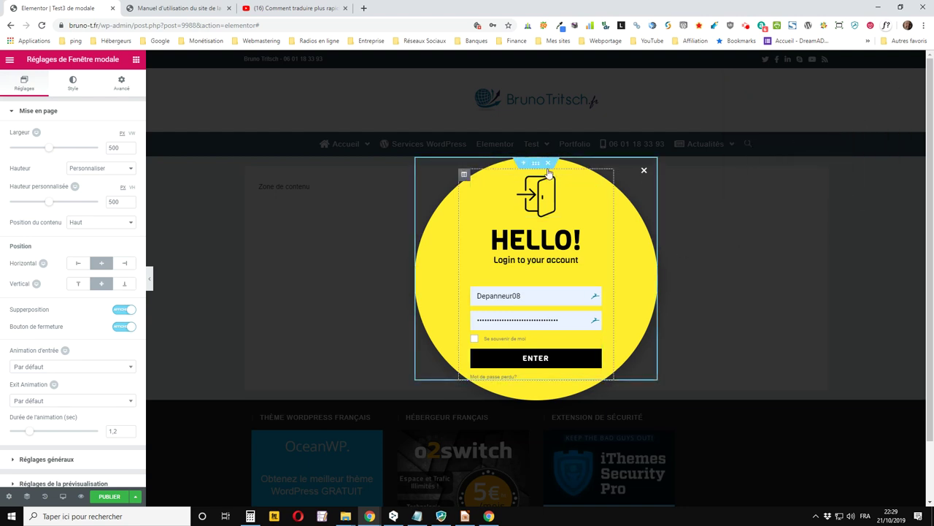
Delete the login section from the yellow popup and try to close the remaining popup preview.
click(549, 164)
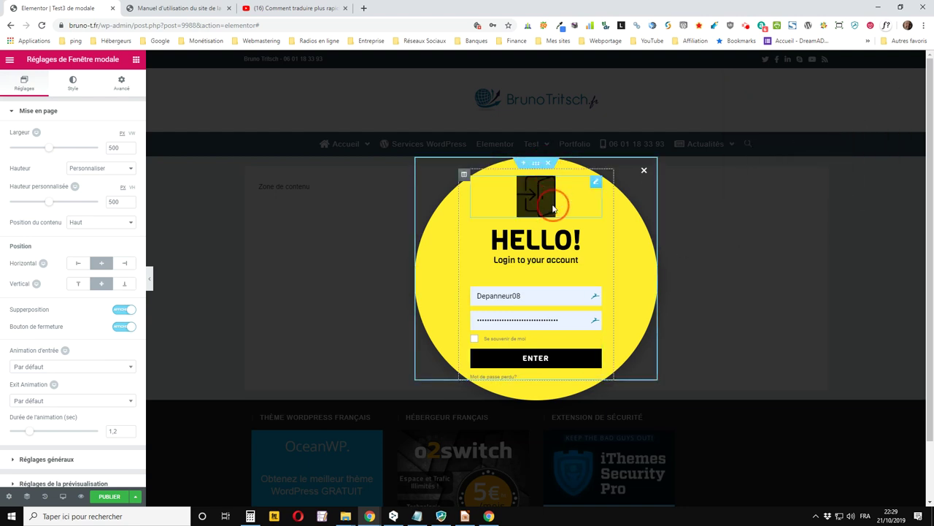
click(646, 172)
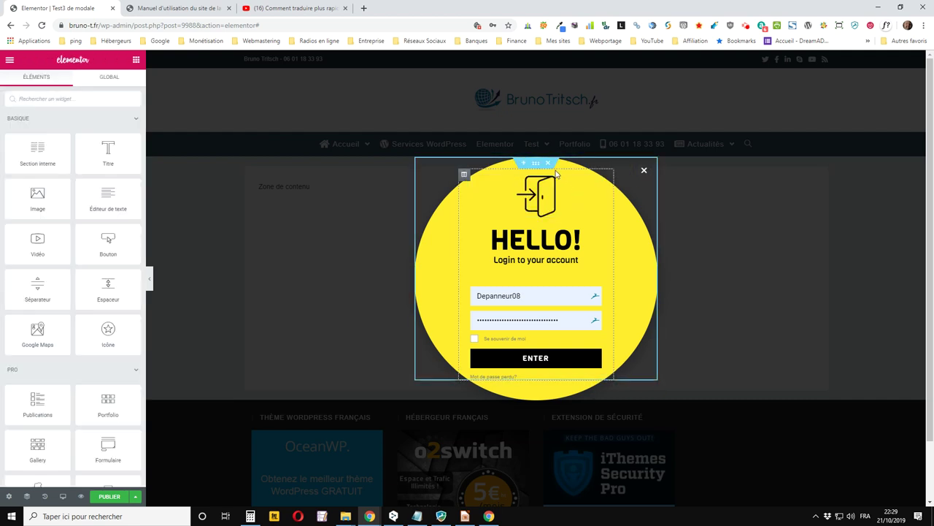
click(549, 167)
click(549, 164)
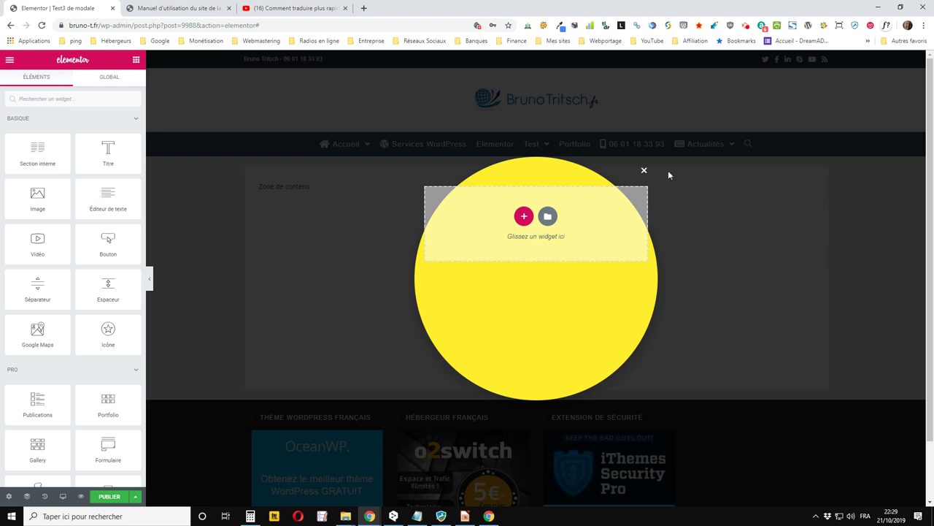
click(645, 171)
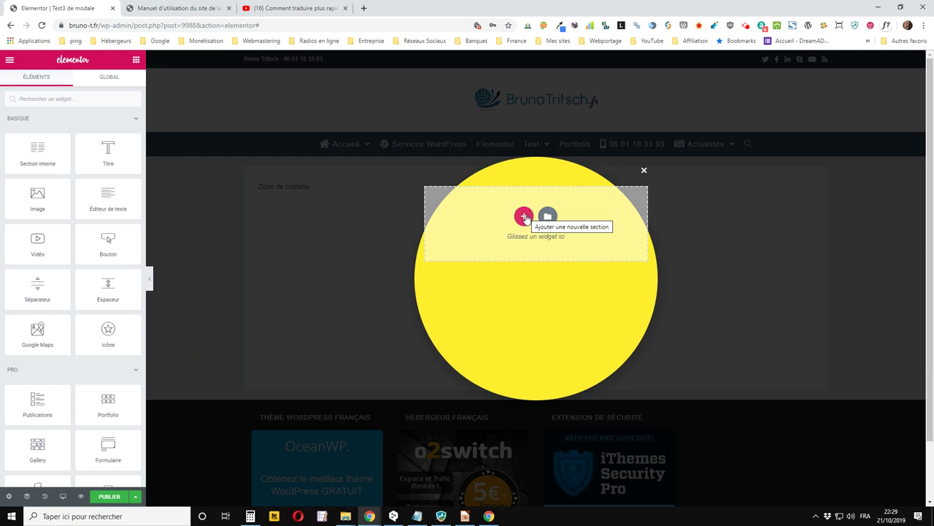
click(644, 171)
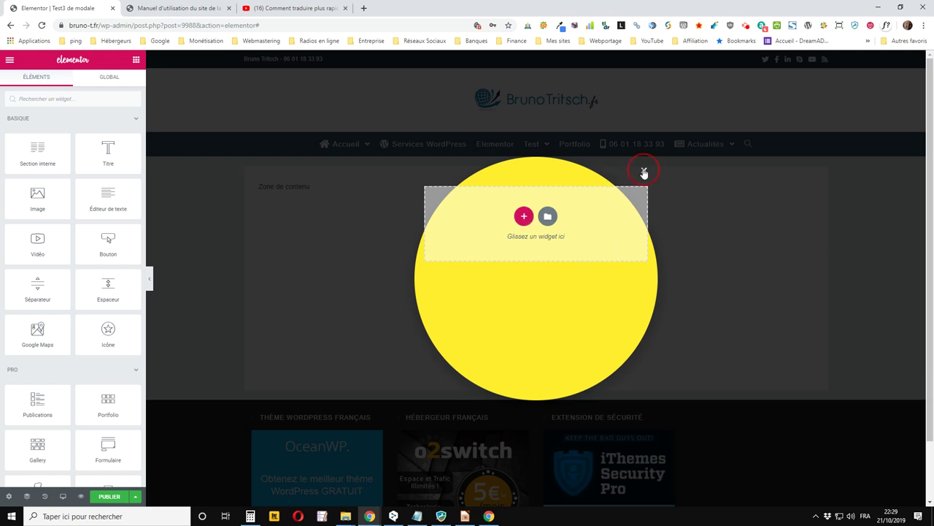
right_click(9, 28)
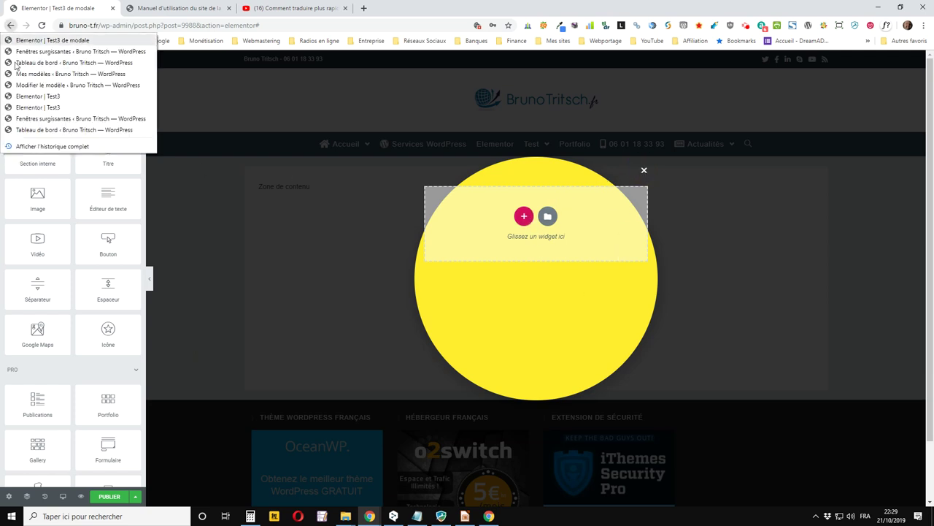
click(101, 371)
click(100, 371)
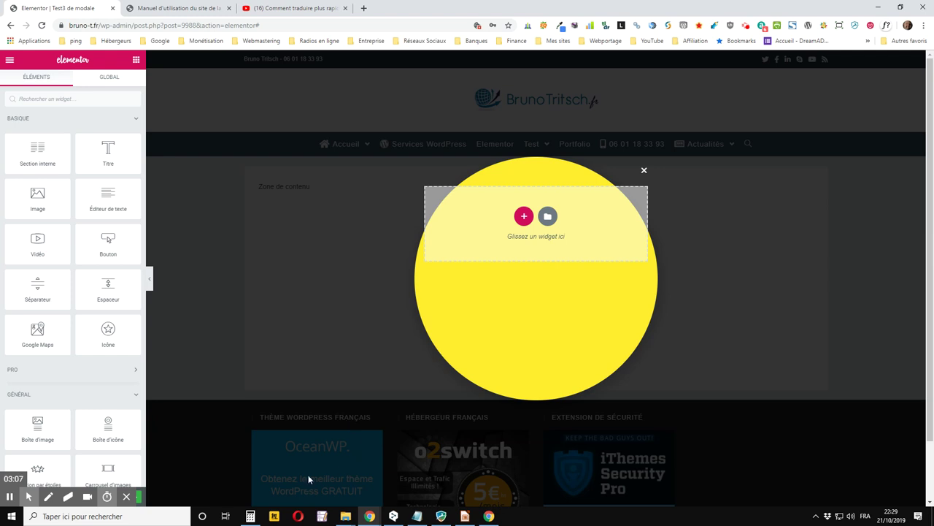
click(146, 476)
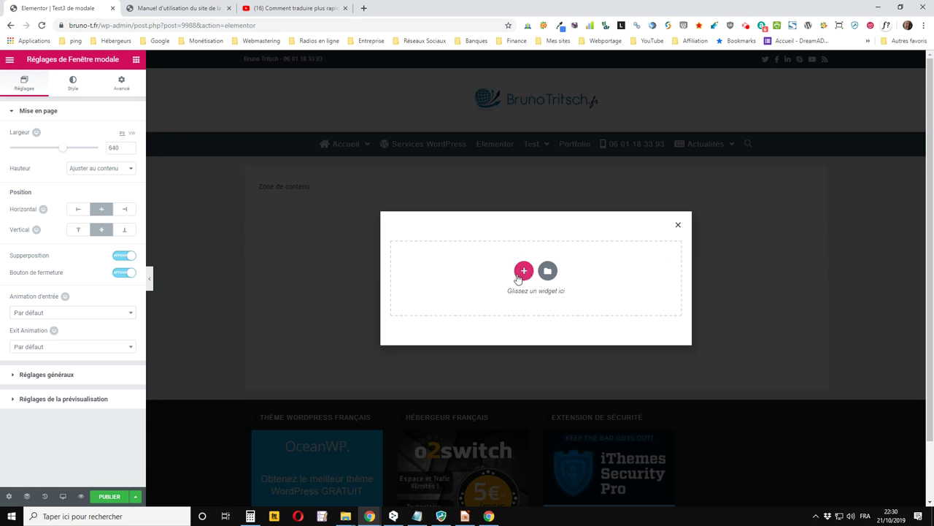
Add a section with two equal columns to the empty popup and return to the widget list.
click(136, 59)
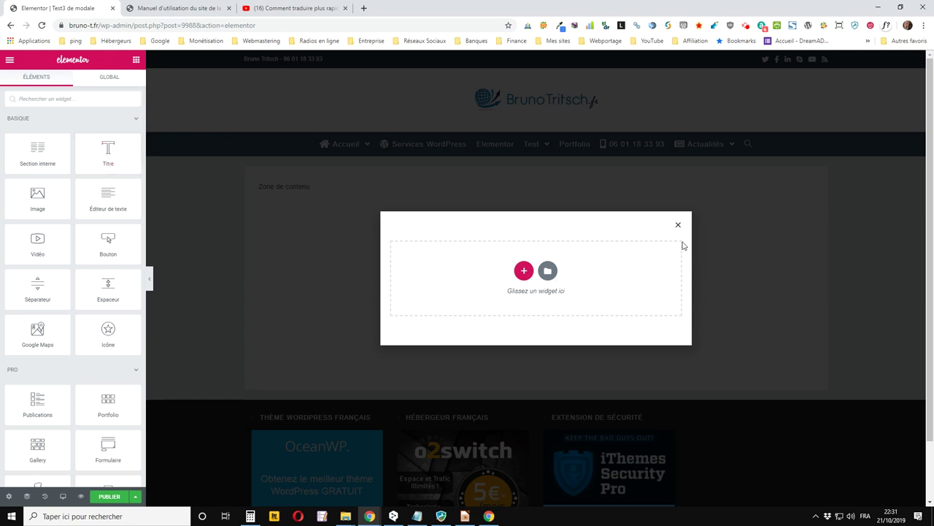
click(524, 270)
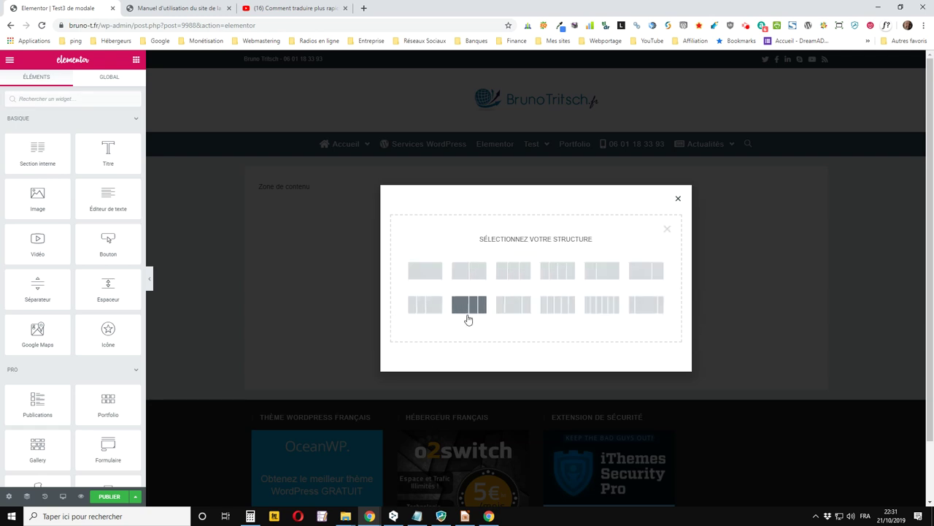
click(476, 273)
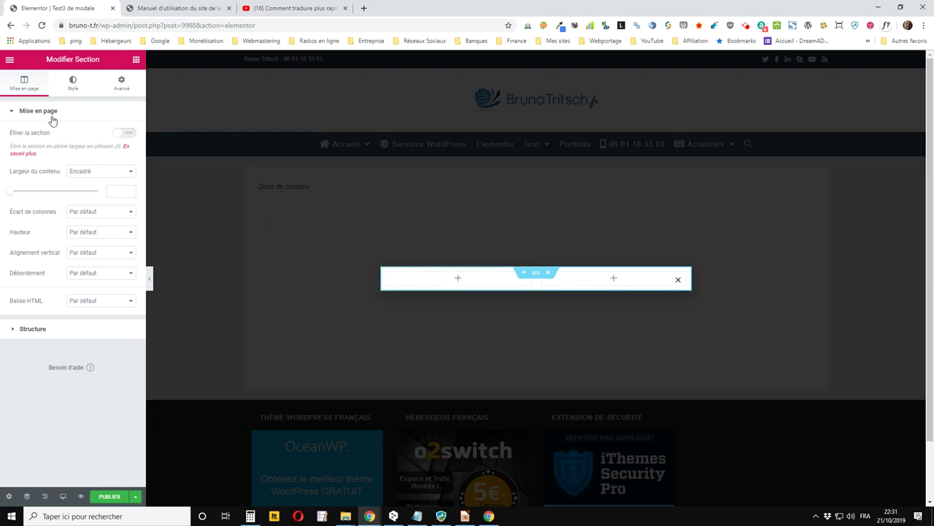
click(136, 59)
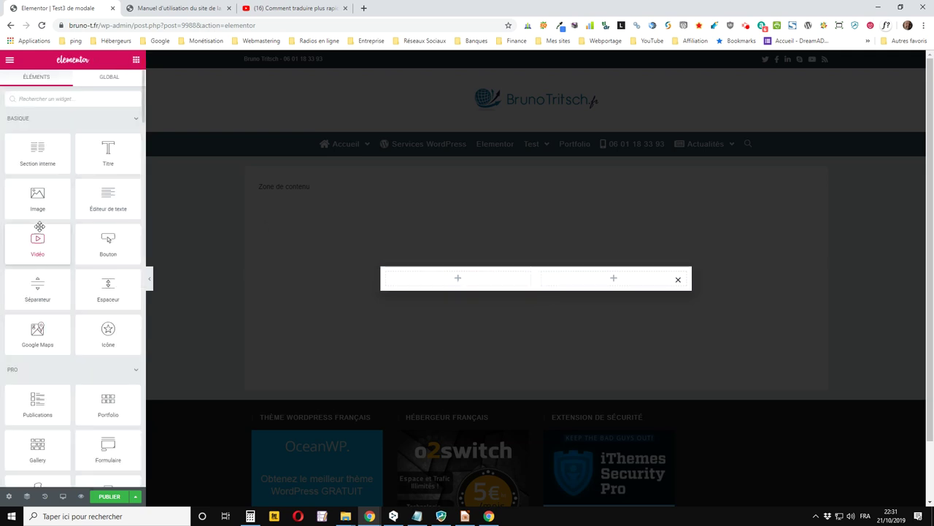
Add an Image widget to the first column and insert 0001.jpg from the media library.
drag(37, 204, 475, 285)
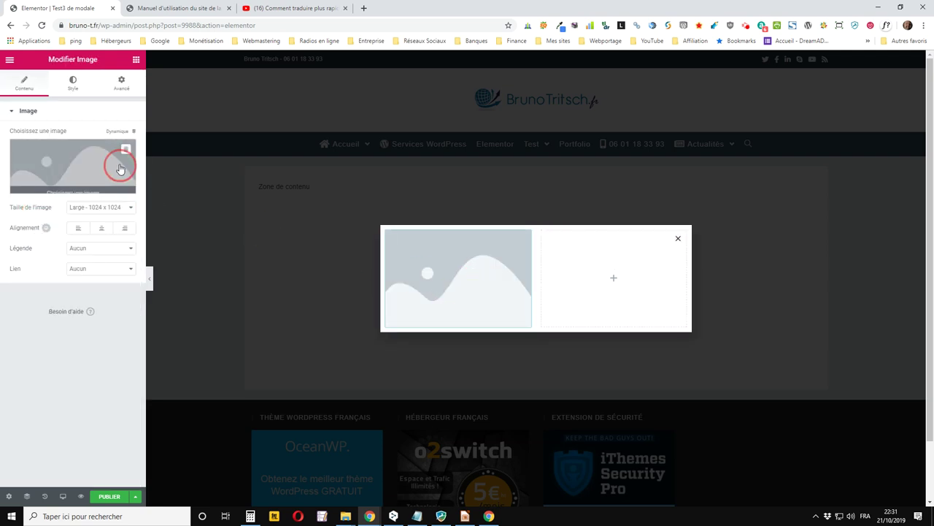
click(63, 161)
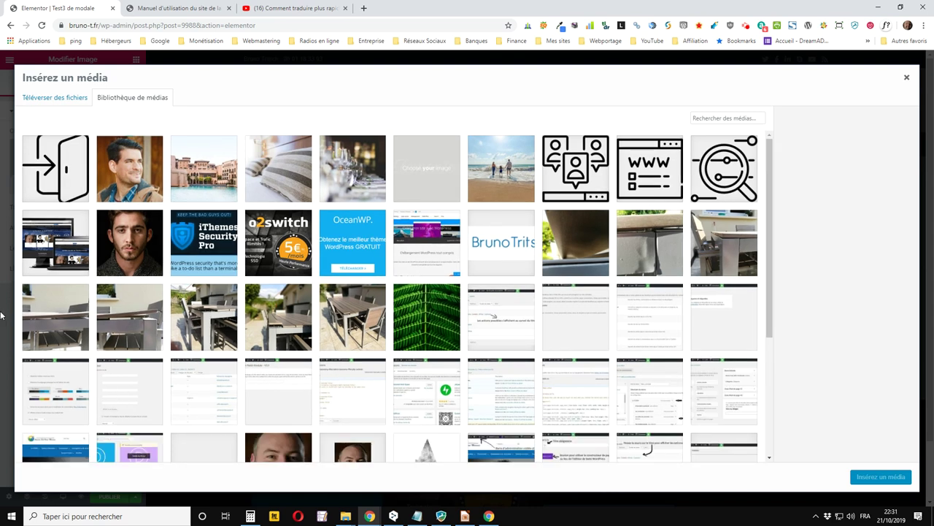
click(210, 188)
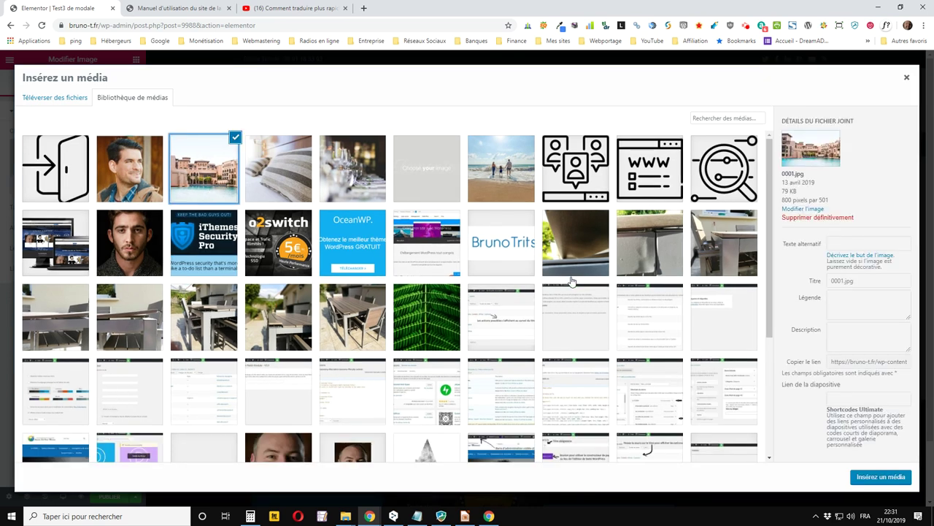
click(891, 483)
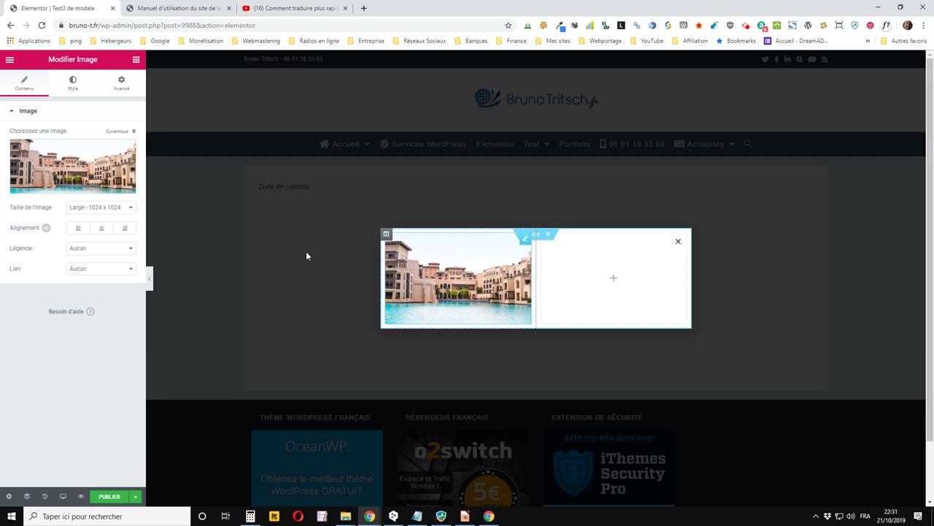
Search the widgets for "form" and add a Formulaire widget to the empty second column.
click(136, 59)
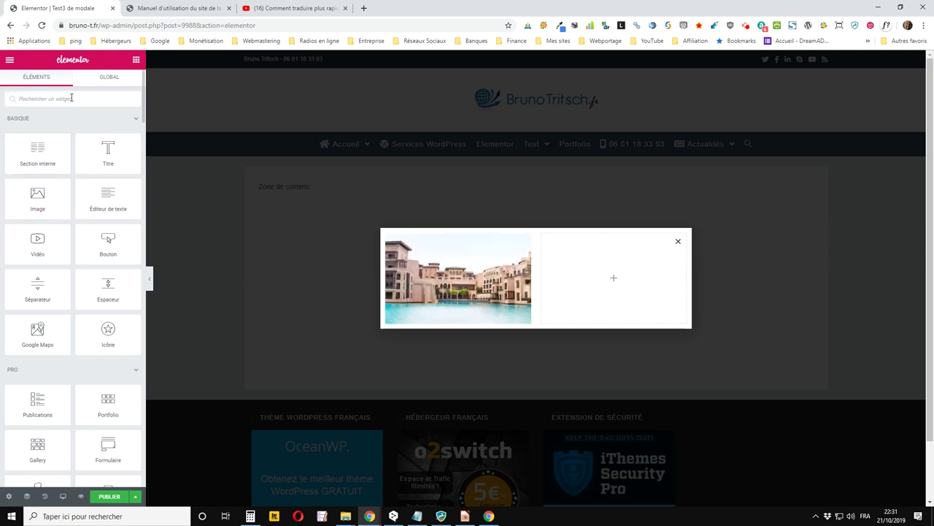
text(form)
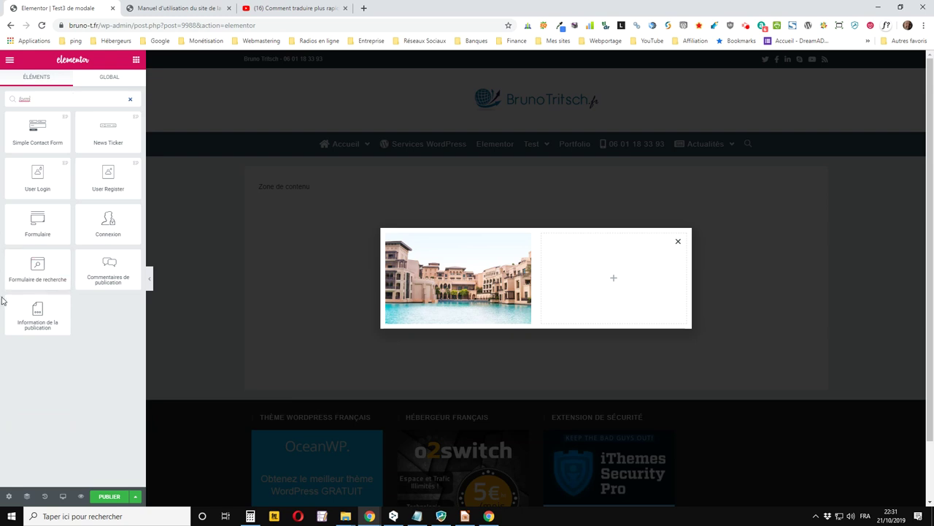
drag(38, 222, 598, 263)
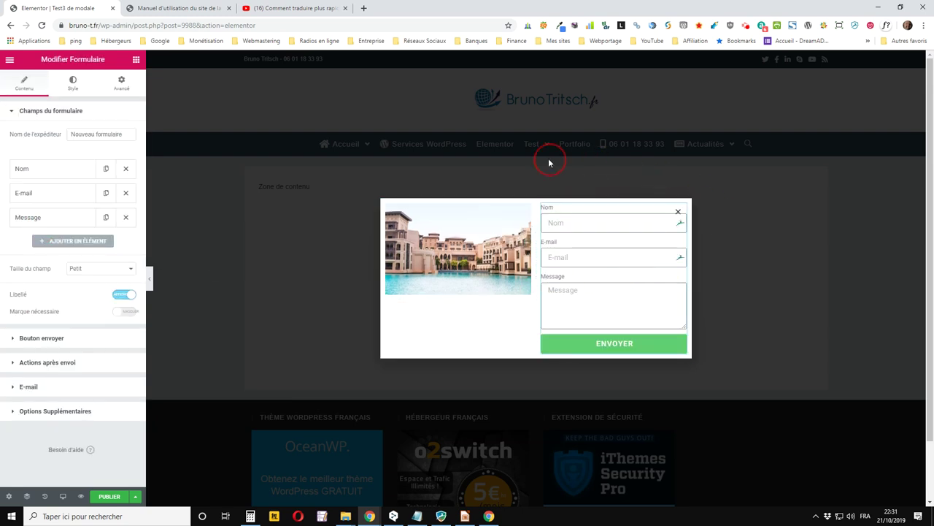
click(679, 212)
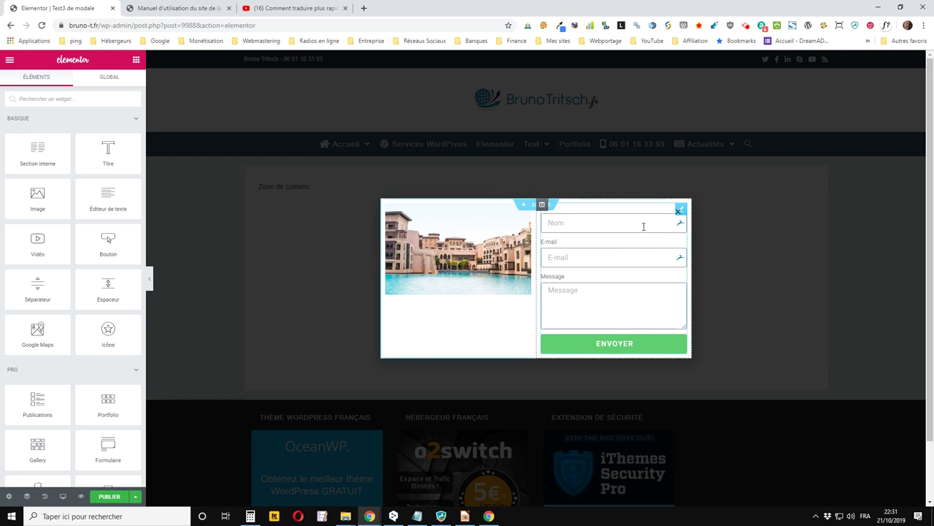
click(678, 211)
click(635, 247)
right_click(635, 248)
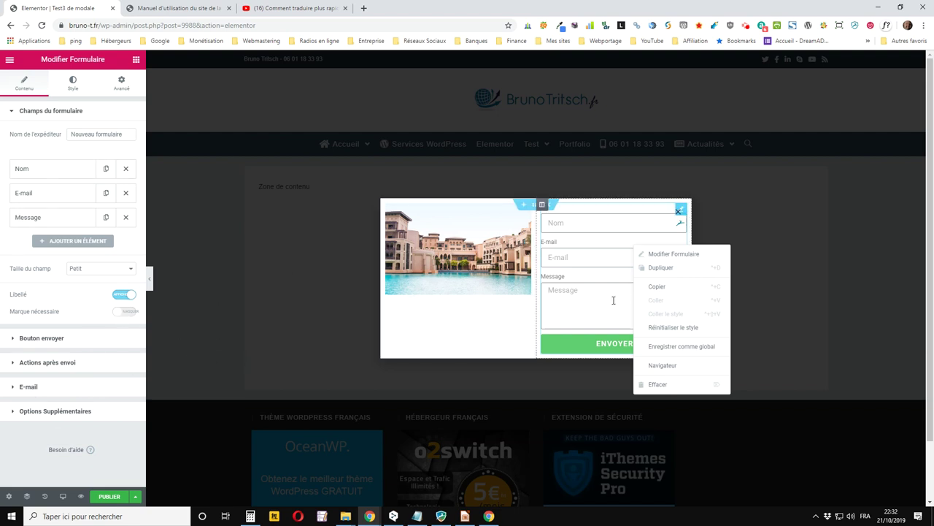
click(588, 310)
click(592, 310)
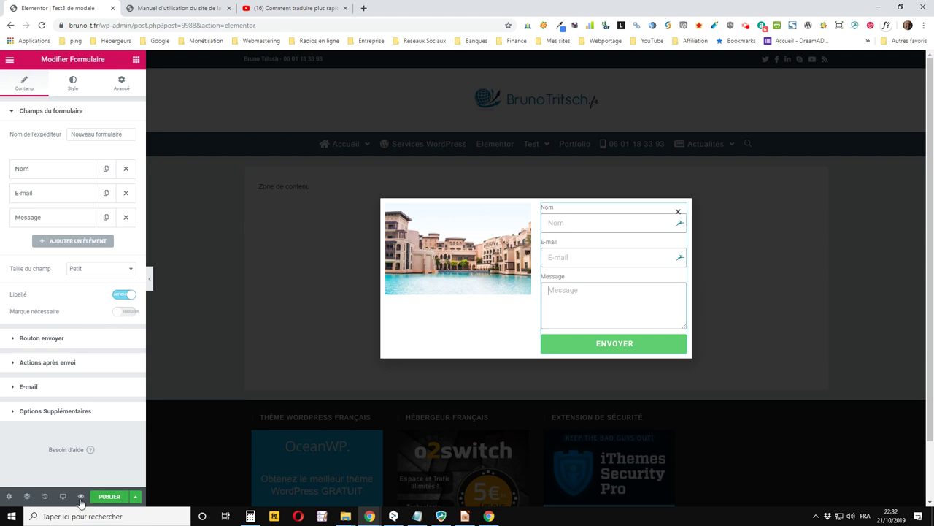
Save the popup as a draft and open its preview in a new browser tab.
click(135, 500)
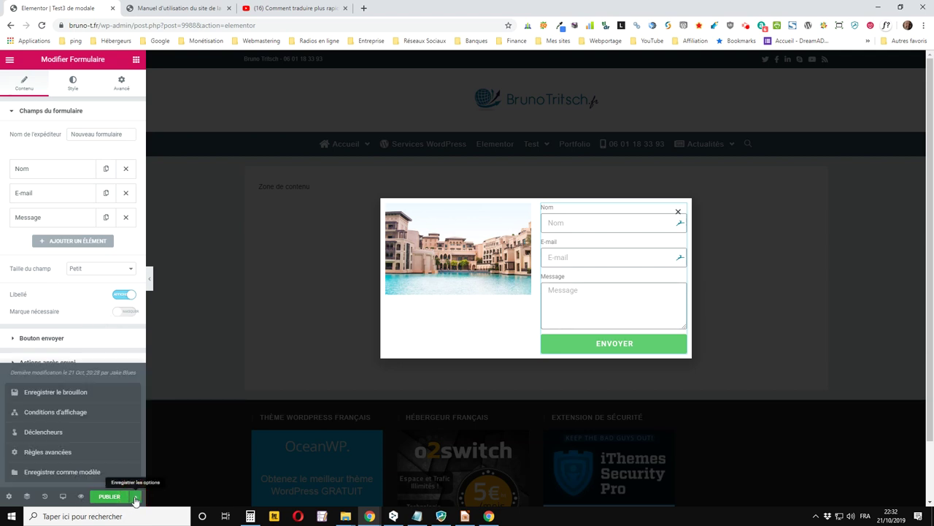
click(61, 395)
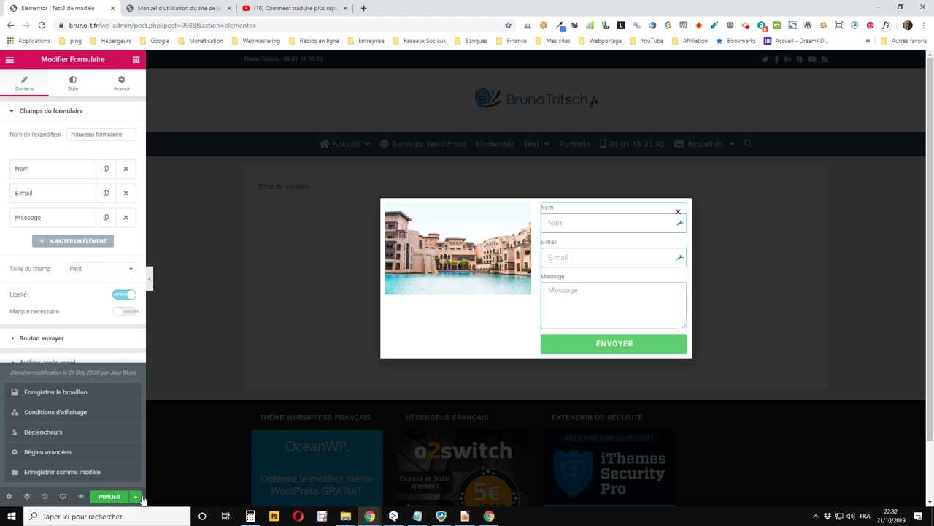
click(136, 496)
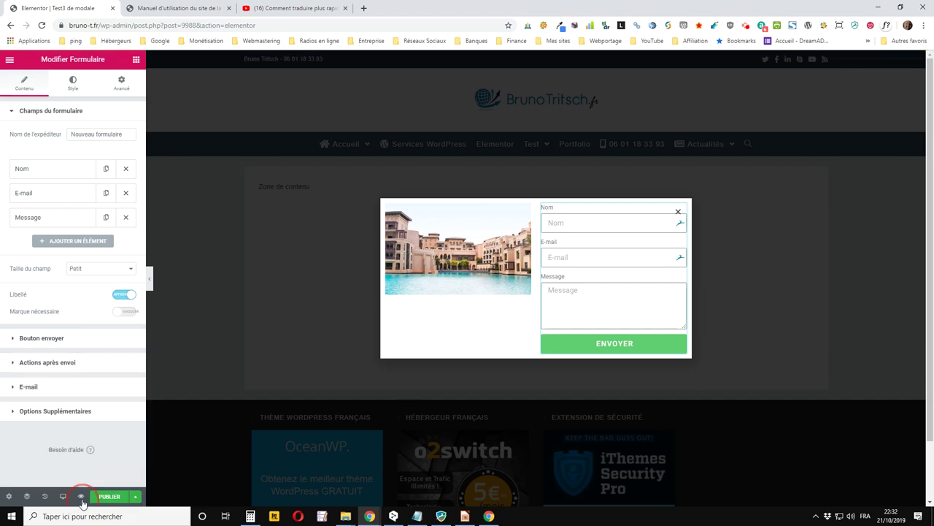
mouse_move(82, 498)
click(117, 472)
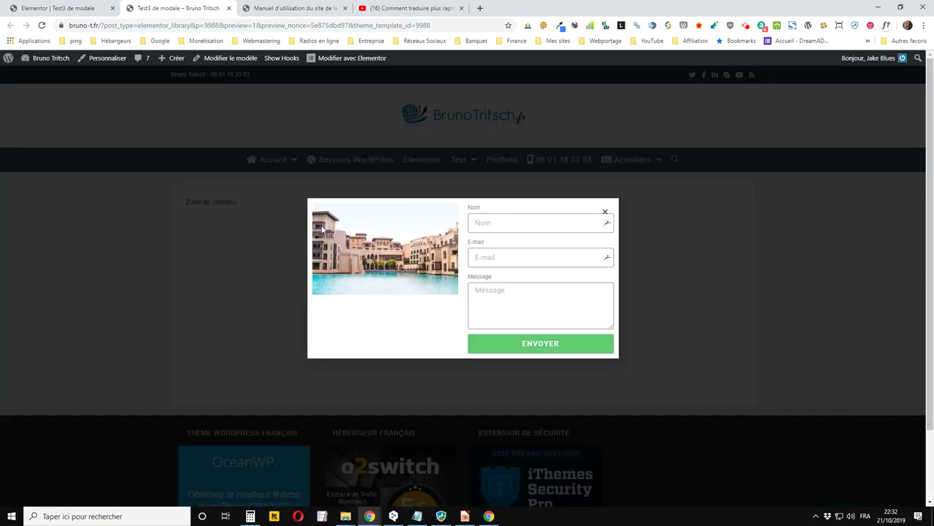
Return to the editor and set the two-column section's vertical alignment to Milieu.
click(73, 8)
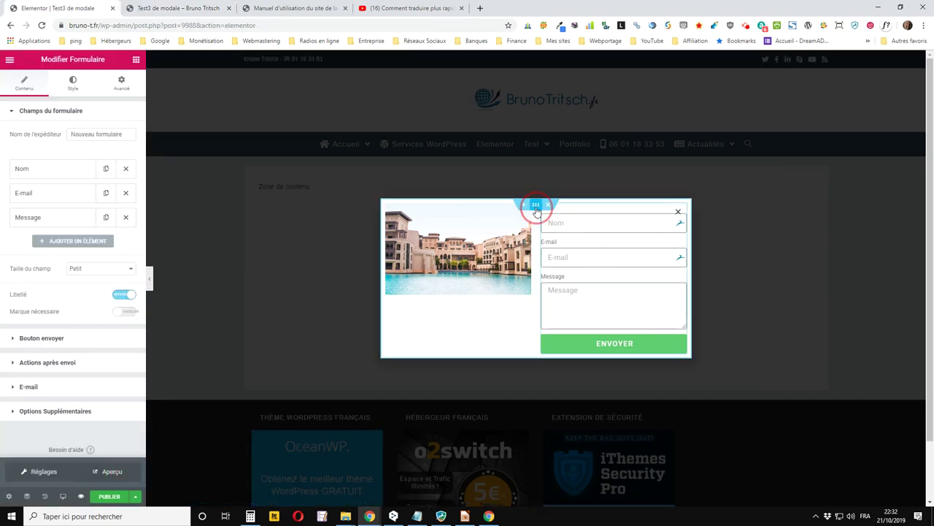
click(536, 207)
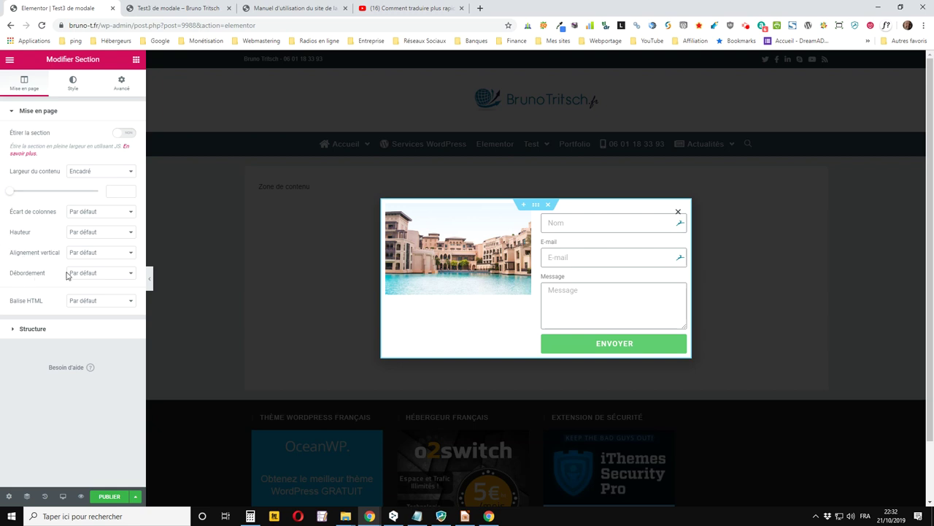
click(84, 253)
click(78, 277)
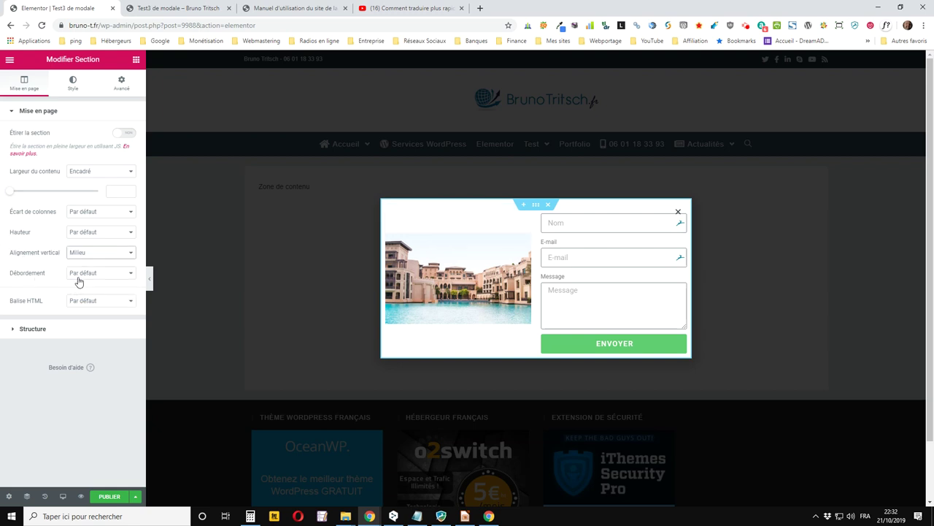
Save the draft again, check the popup in the preview tab, and return to the editor.
click(135, 496)
click(52, 398)
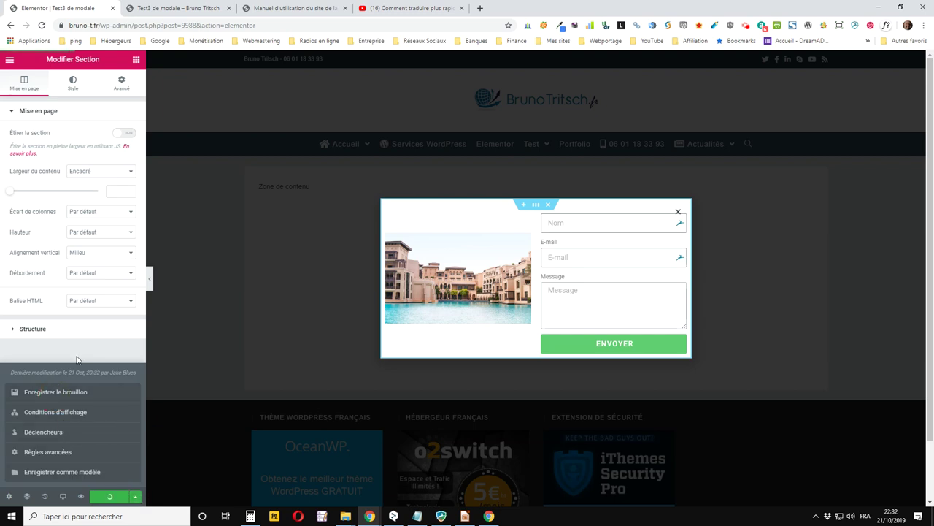
click(178, 8)
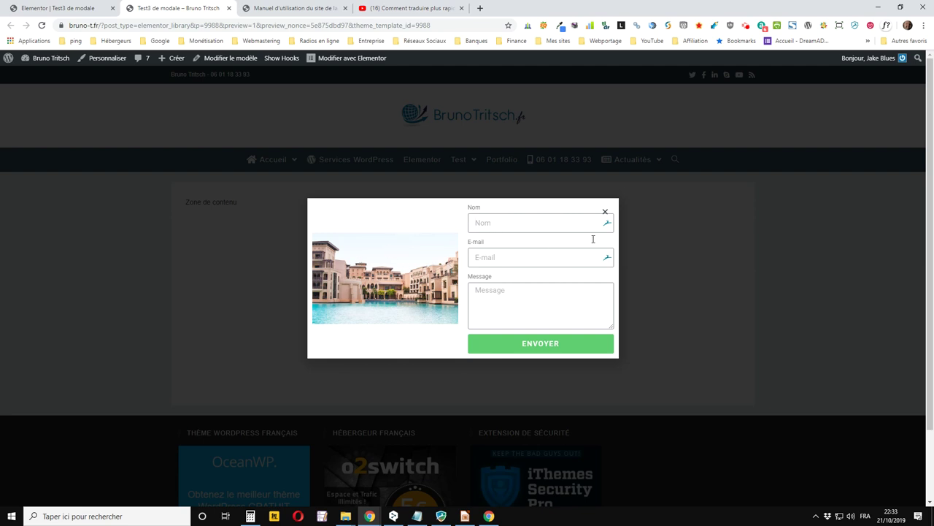
click(54, 8)
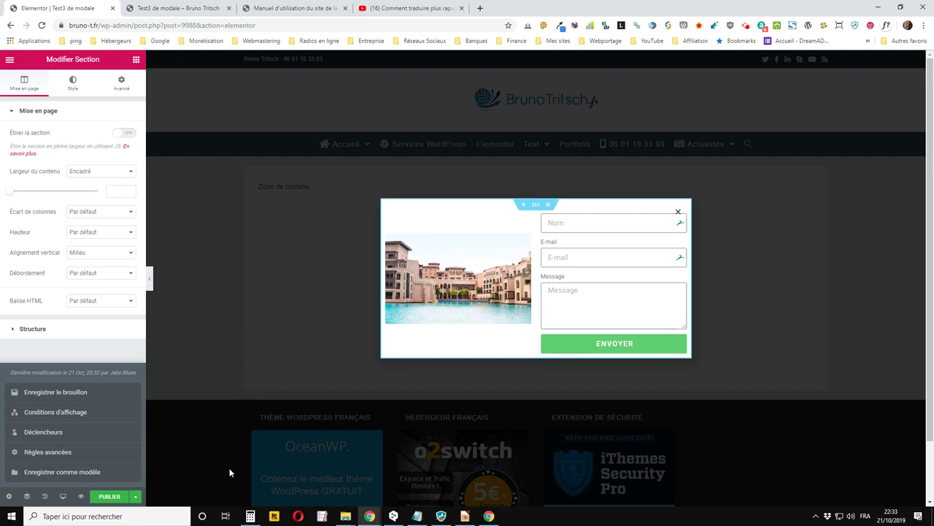
click(135, 496)
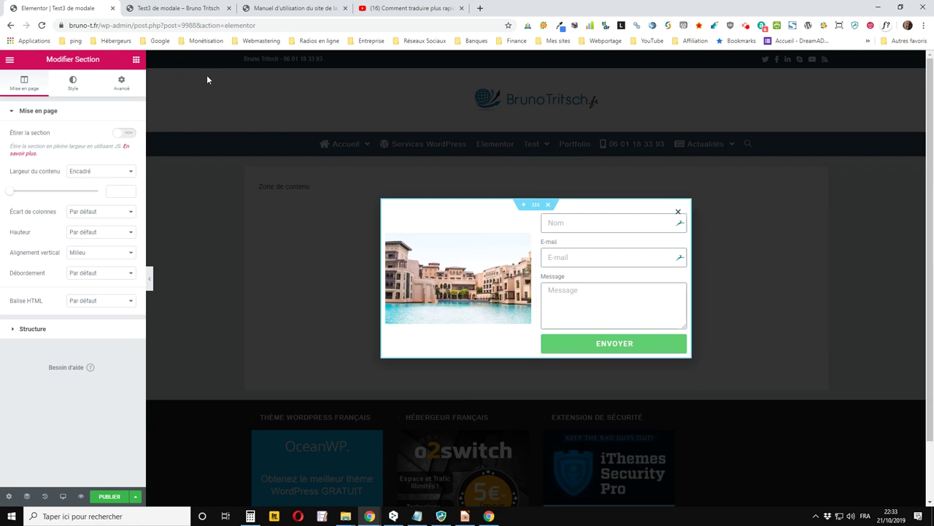
click(136, 497)
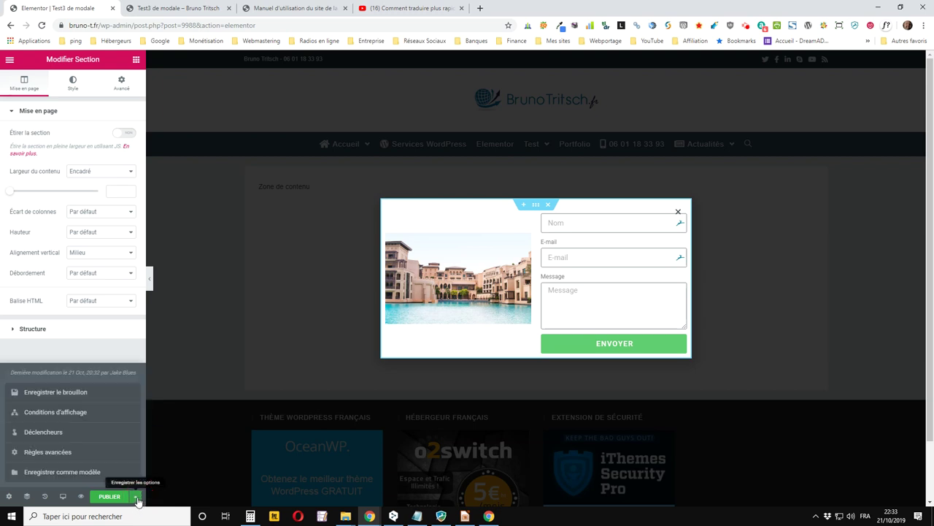
click(36, 410)
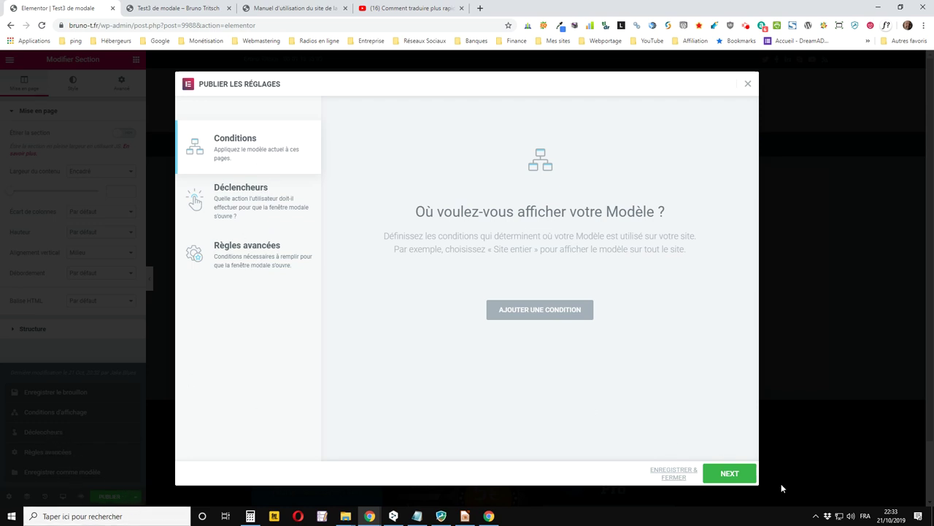
click(746, 85)
Add a display condition to the popup that includes Unique content of type Pages.
click(136, 497)
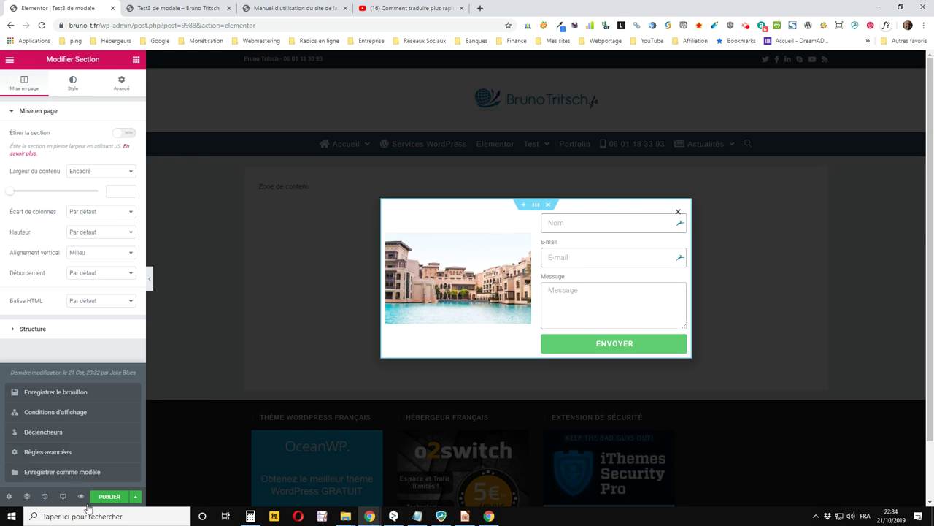
click(46, 413)
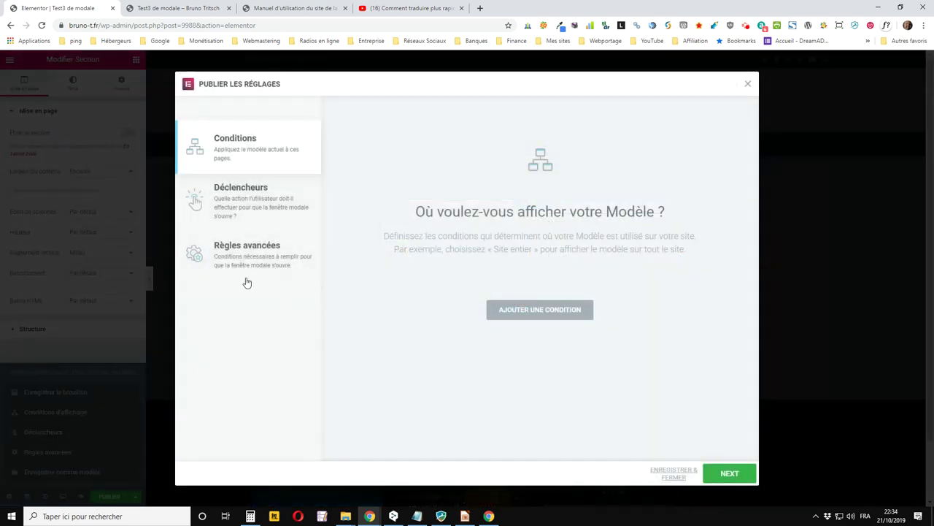
click(546, 311)
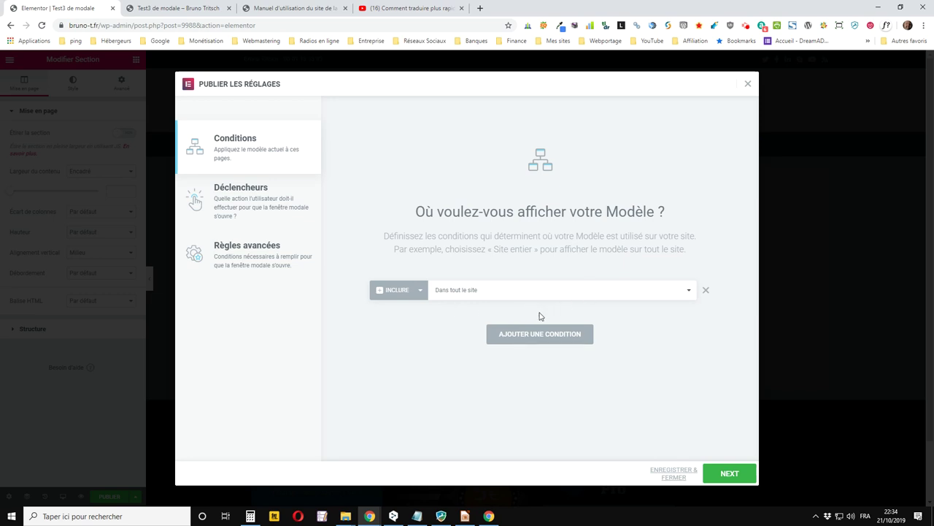
click(637, 294)
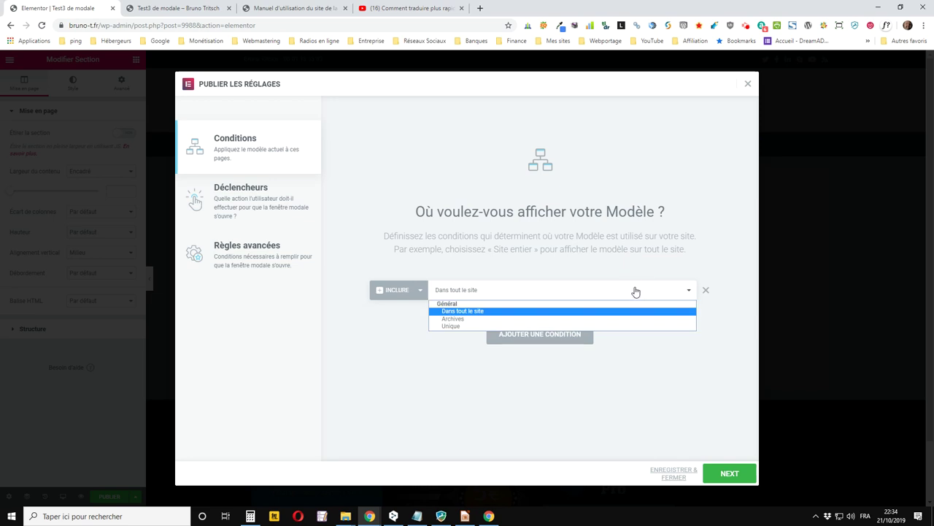
click(446, 326)
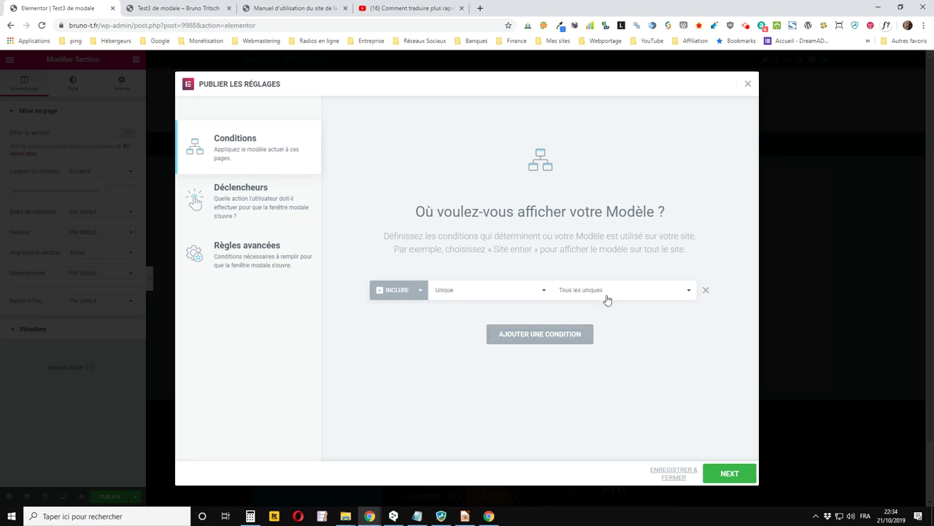
click(685, 293)
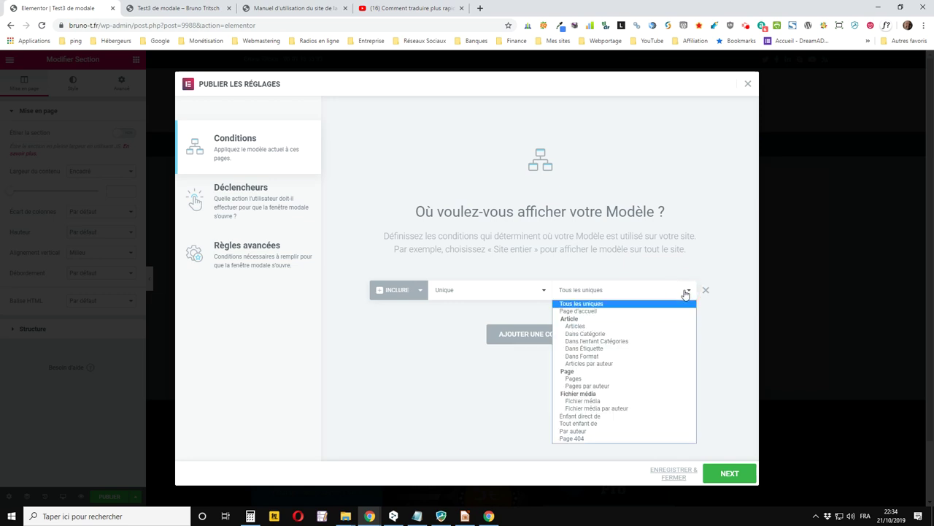
click(604, 379)
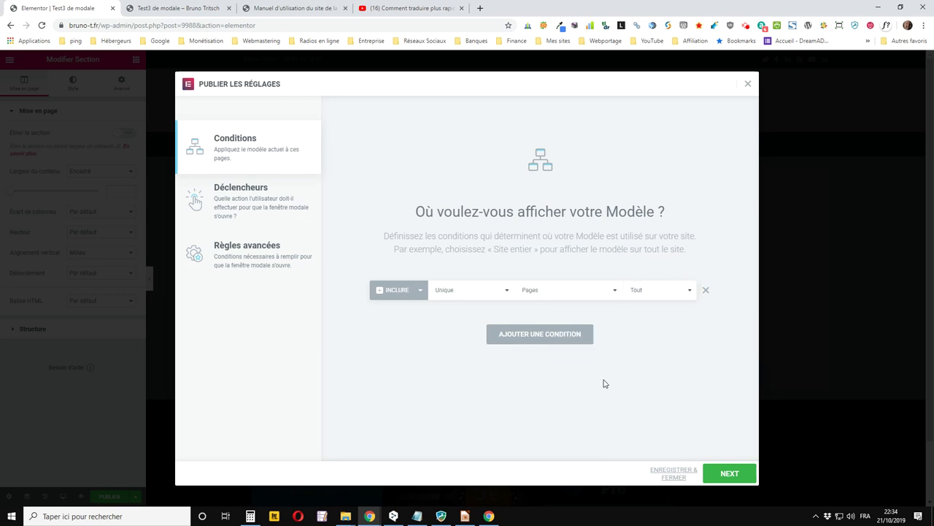
Limit the included pages to the one titled as "Webmaster spécialisé WordPress, Formateur", keeping Inclure, and continue to the Déclencheurs settings.
click(653, 291)
text(bru)
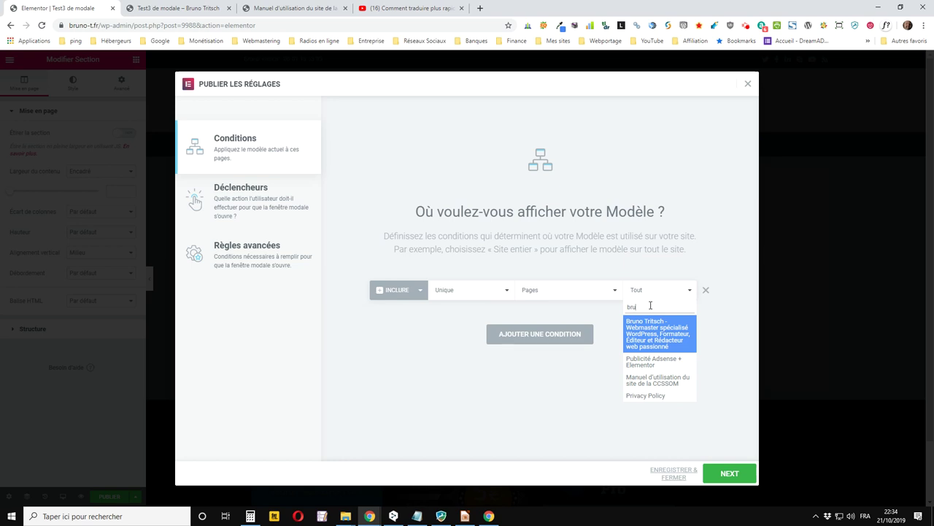
click(682, 333)
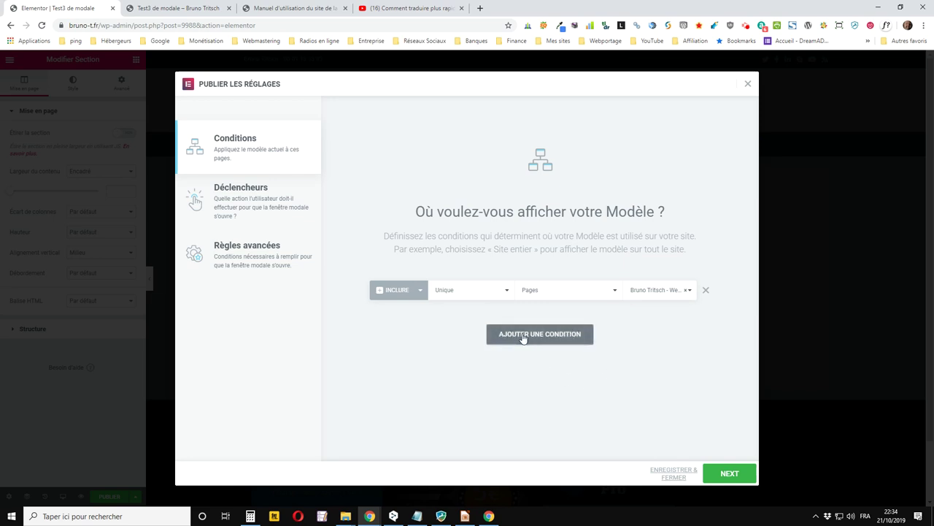
click(418, 294)
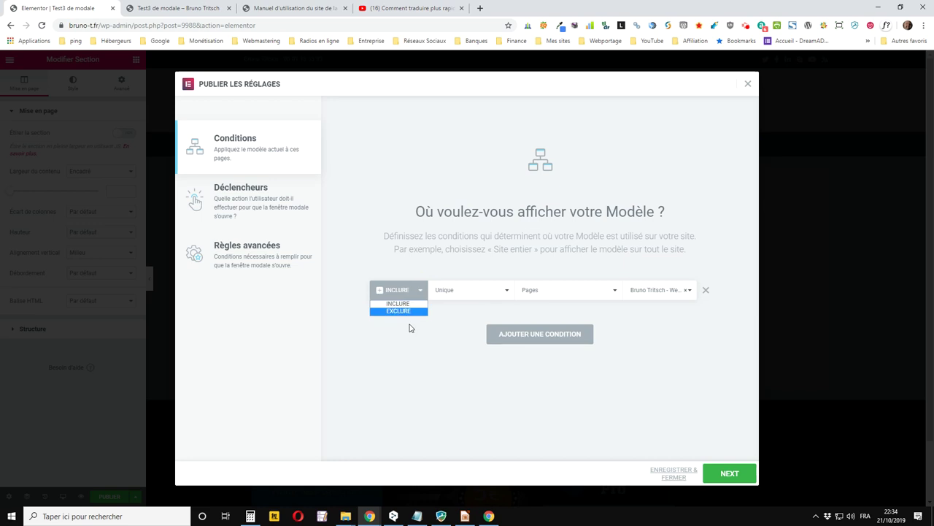
click(423, 292)
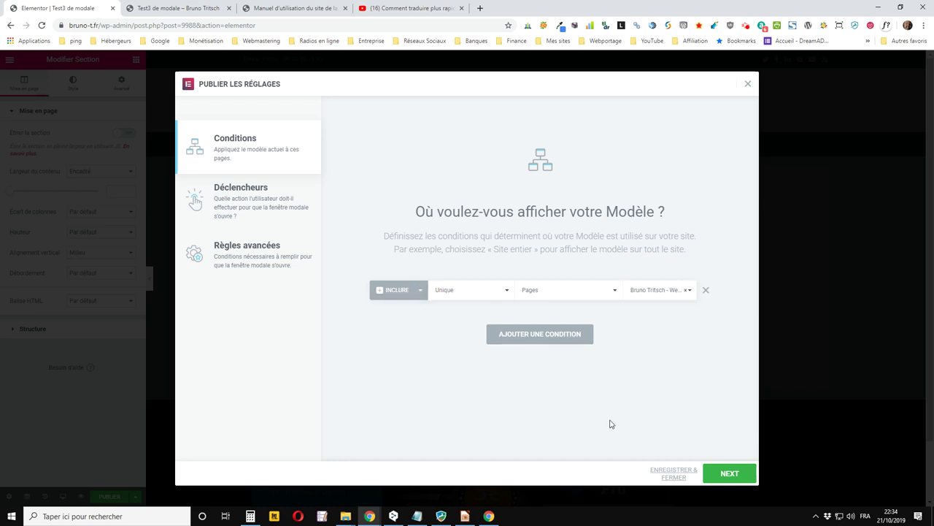
click(725, 476)
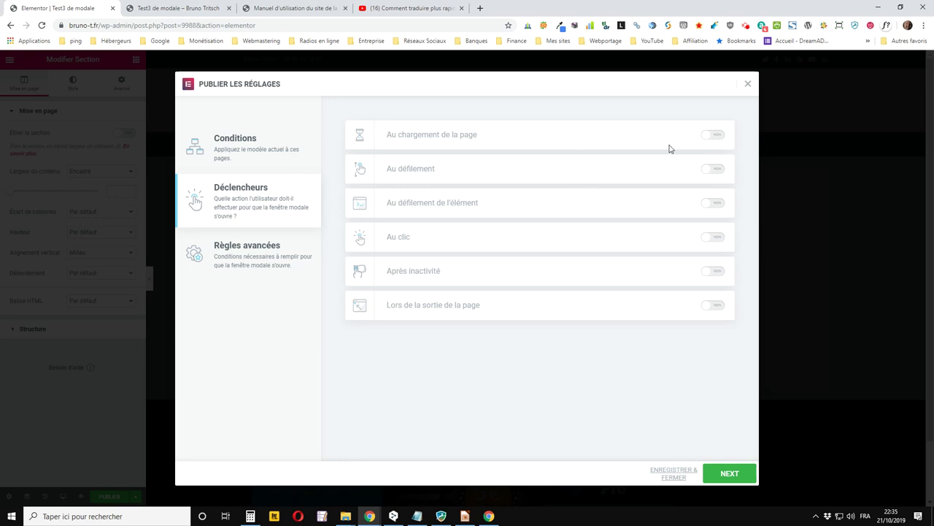
Try out the Au chargement de la page and Au défilement triggers, check the scroll direction choices, and disable both again.
click(713, 137)
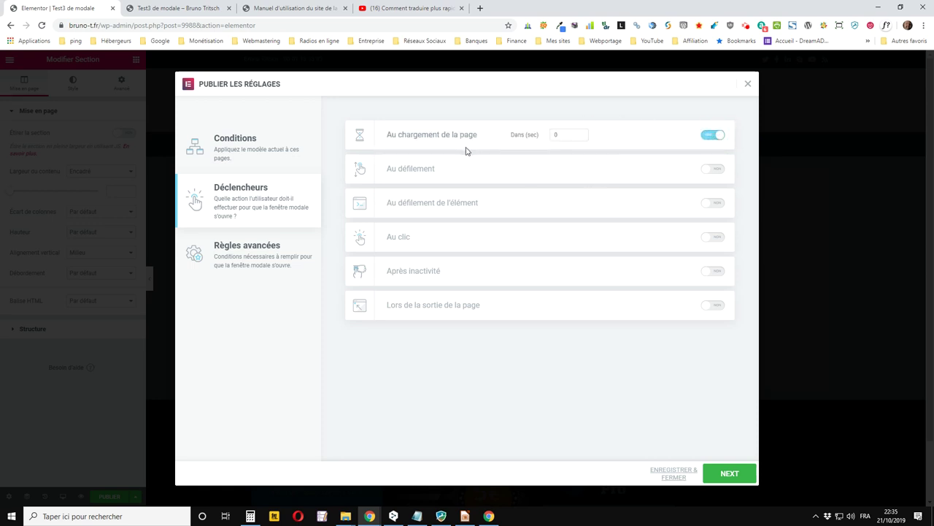
click(705, 137)
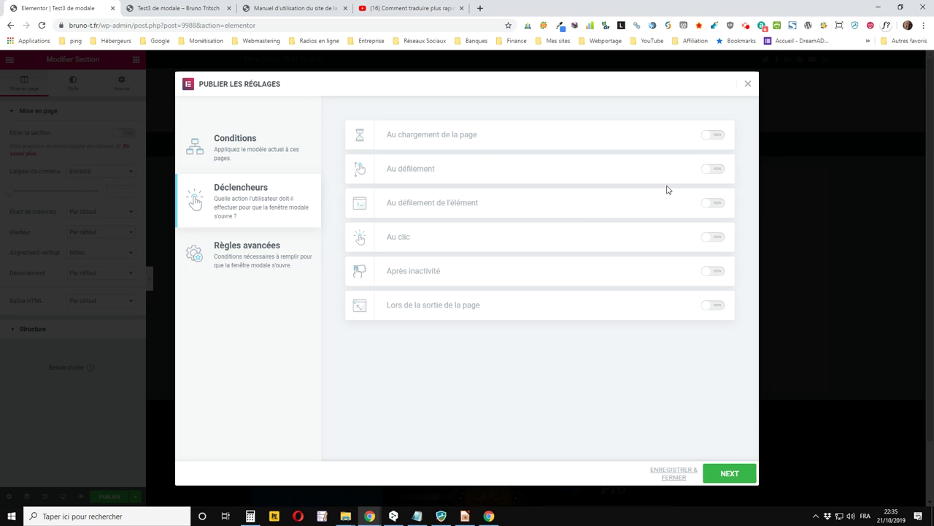
click(713, 169)
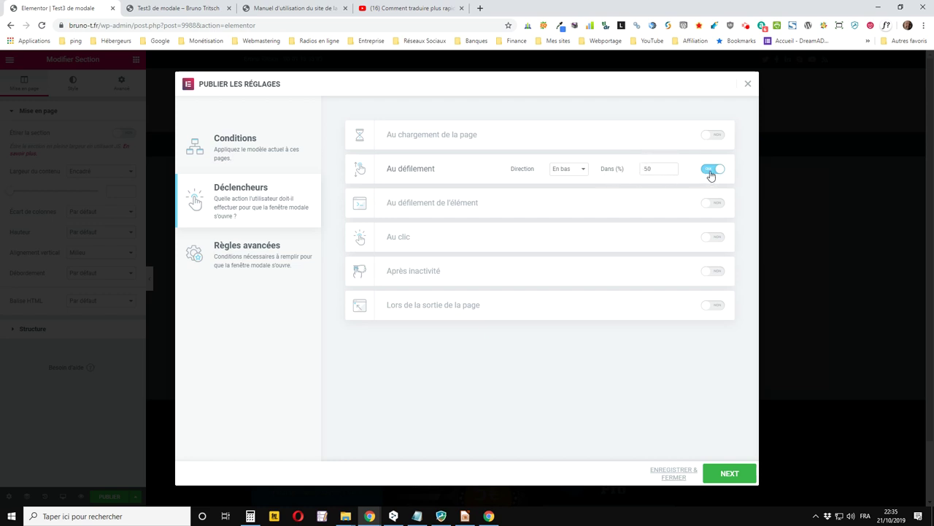
click(561, 170)
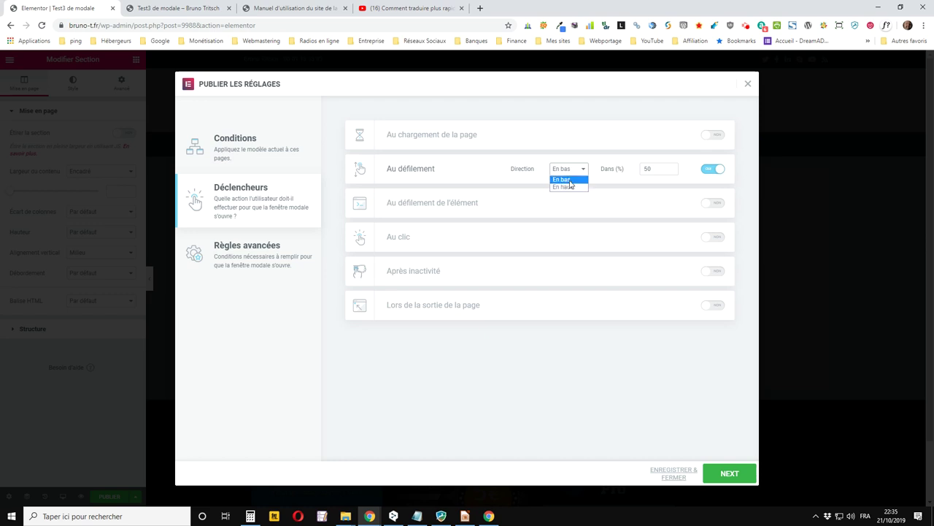
click(598, 173)
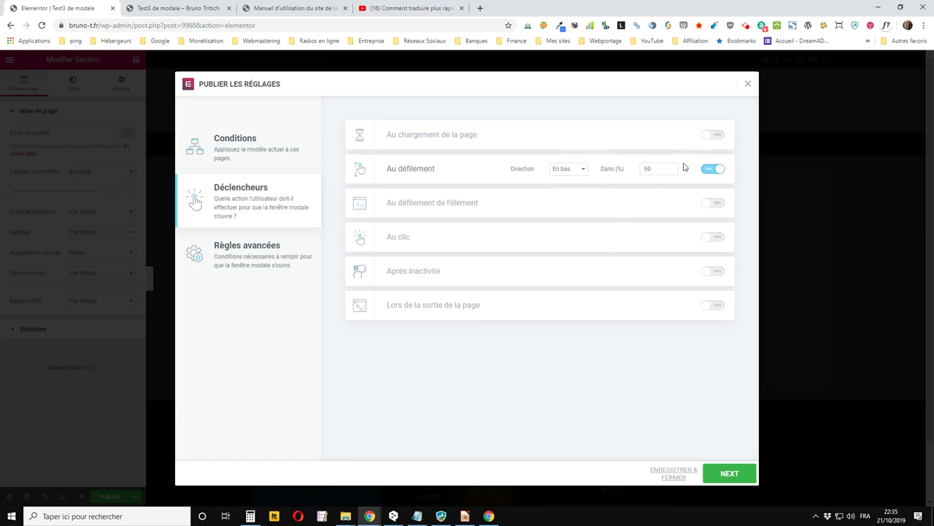
click(712, 169)
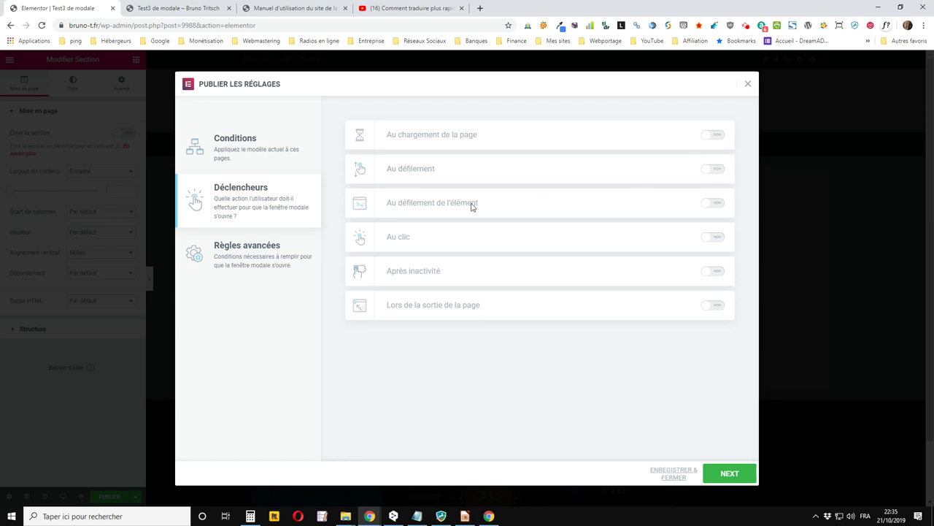
Try out the Au défilement de l'élément and Au clic triggers, including the number of clicks, and disable both again.
click(717, 205)
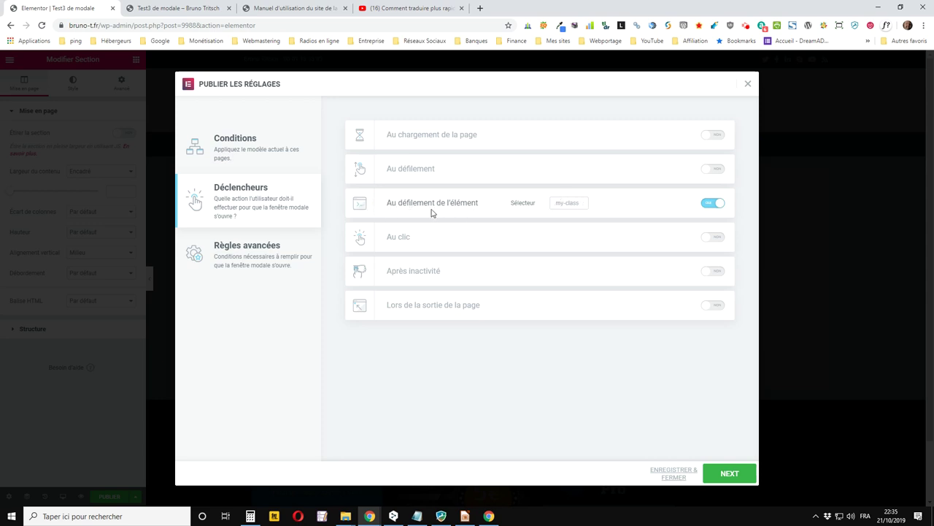
click(707, 207)
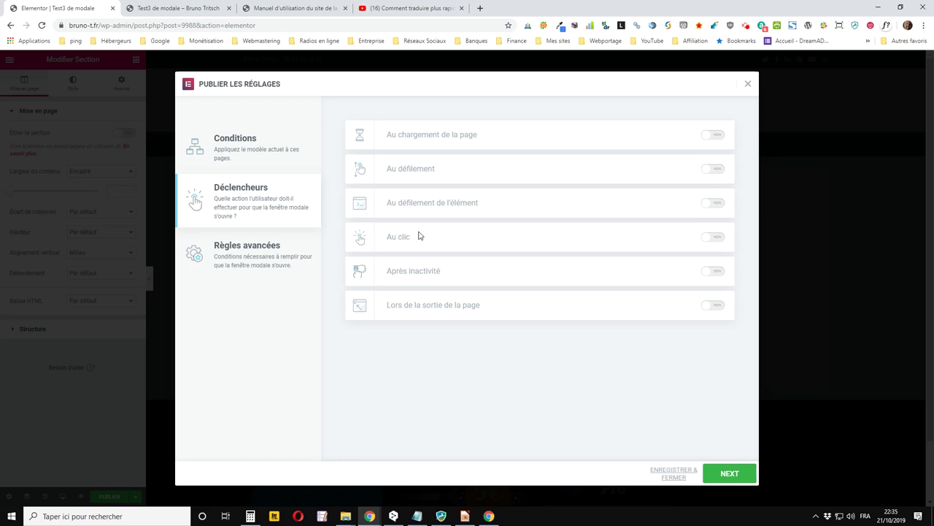
click(713, 242)
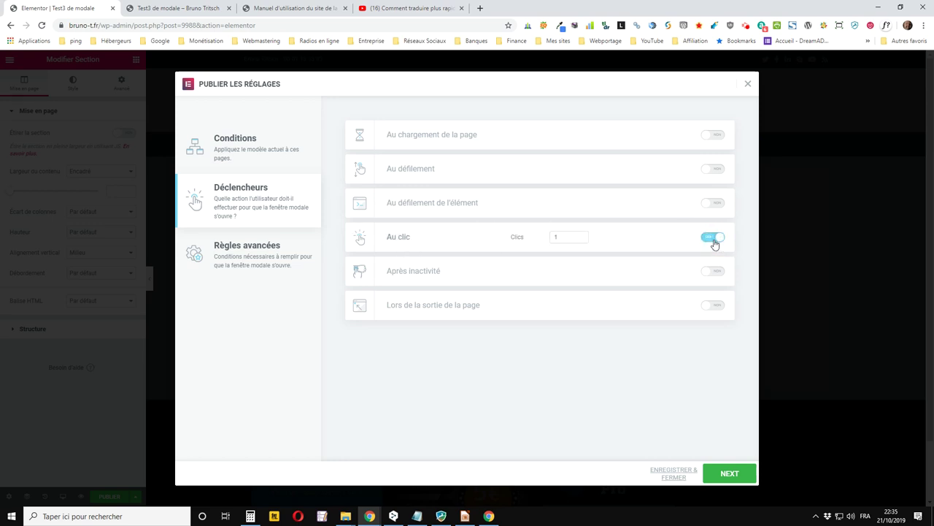
click(565, 234)
click(581, 235)
click(581, 235)
click(581, 235)
click(714, 238)
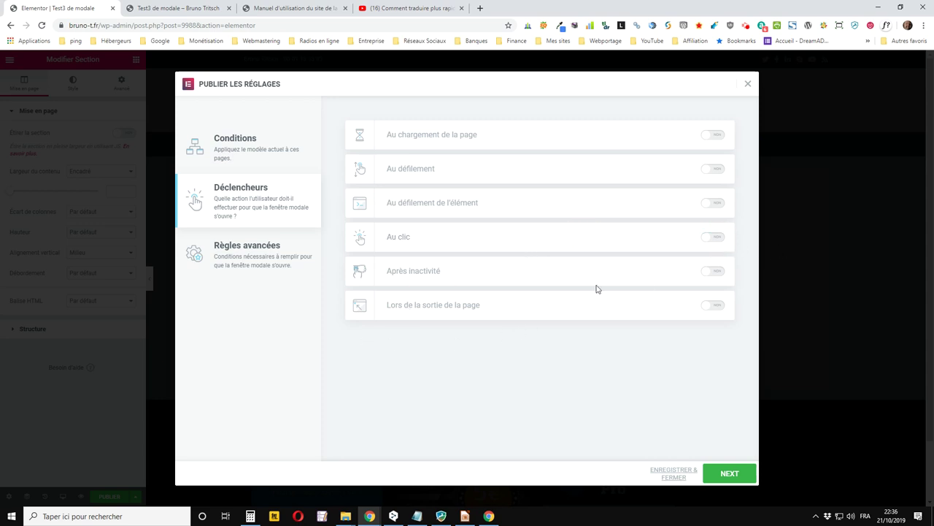
Try out the Après inactivité and Lors de la sortie de la page triggers and disable both again.
click(706, 274)
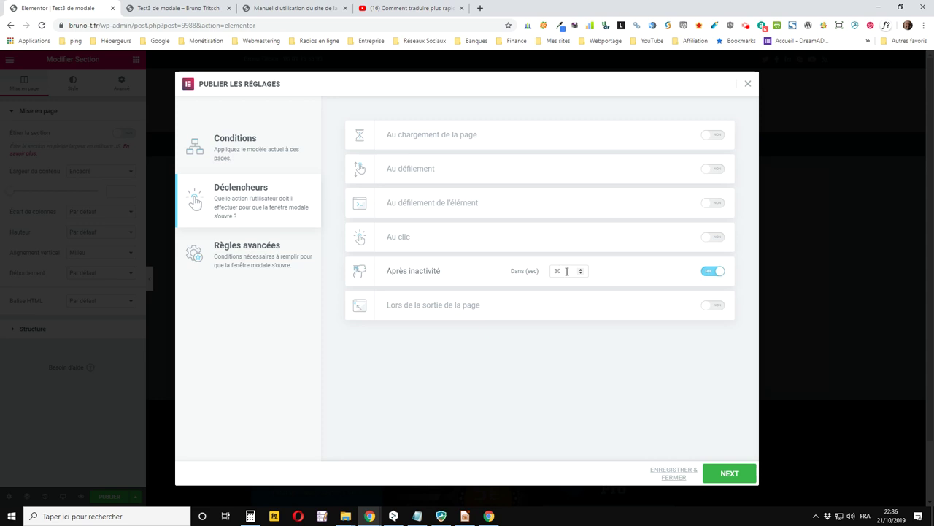
click(709, 273)
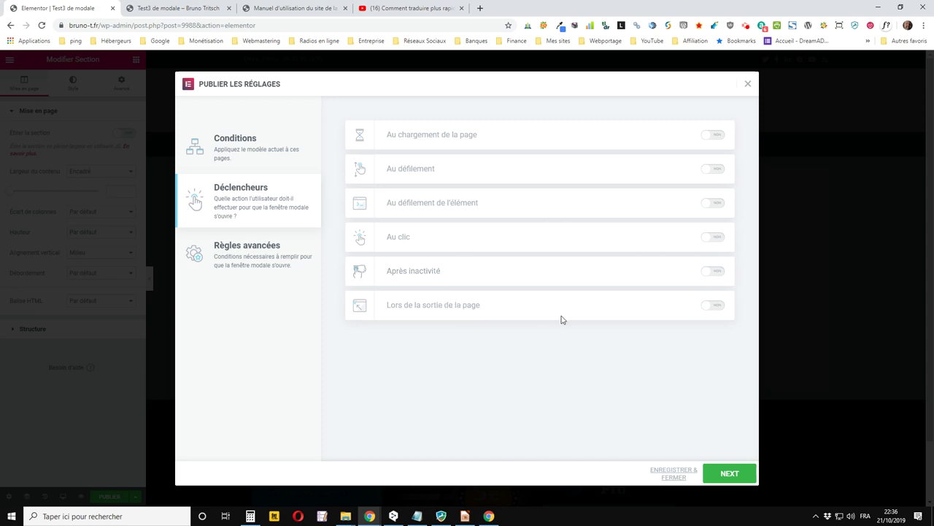
click(711, 305)
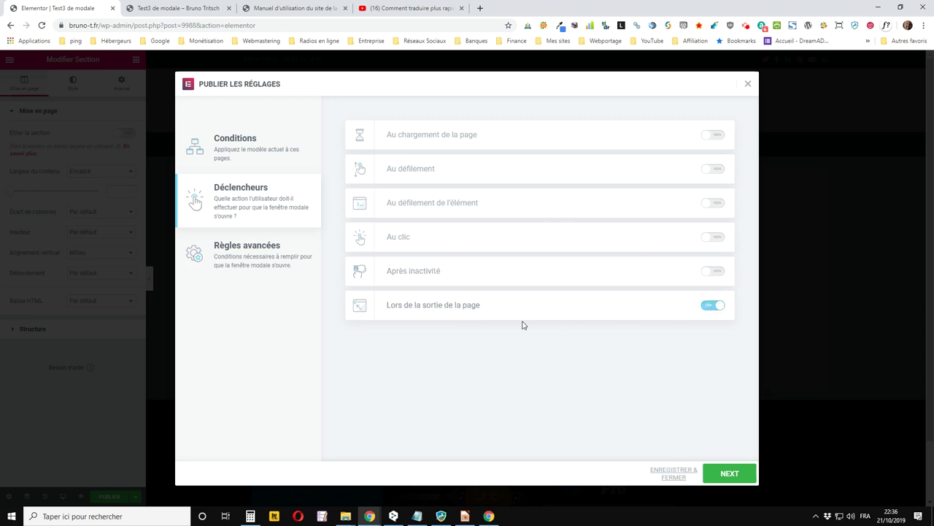
click(712, 308)
click(712, 308)
Enable the Au chargement de la page trigger, adjust its delay in seconds, and continue to the Règles avancées settings.
click(712, 136)
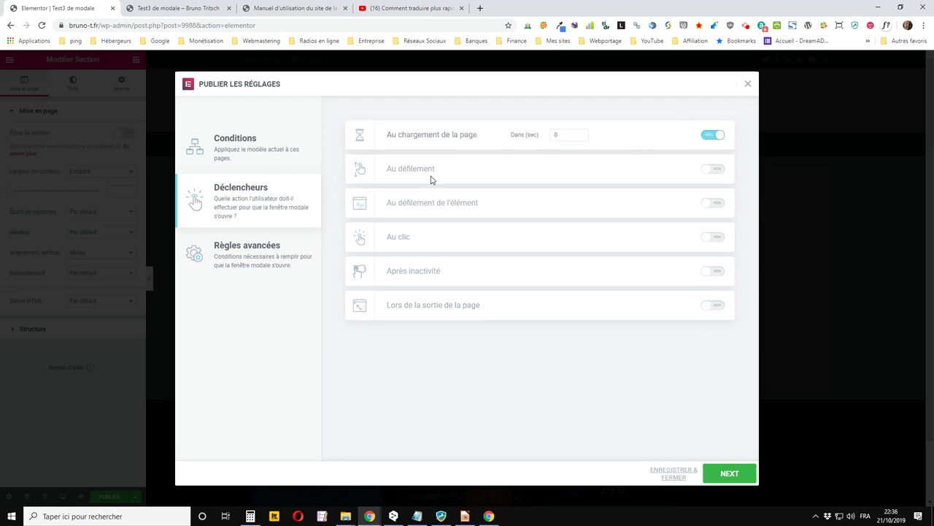
click(581, 134)
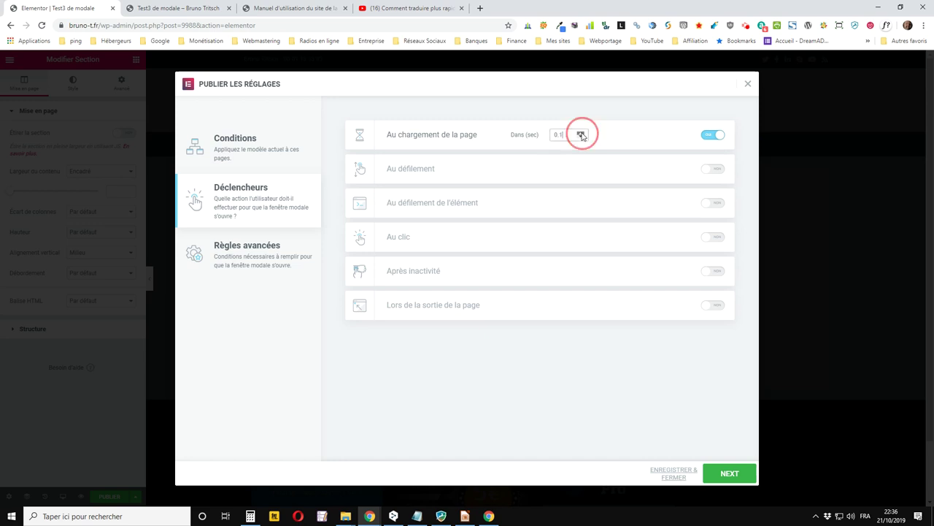
click(581, 134)
drag(565, 136, 539, 139)
click(743, 473)
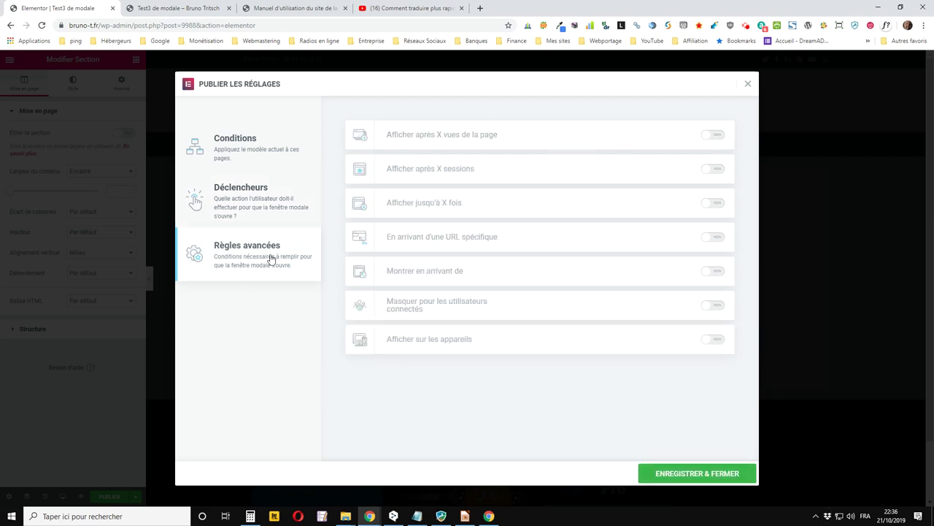
Try out the Afficher après X vues de la page and Afficher après X sessions rules and disable both again.
click(715, 134)
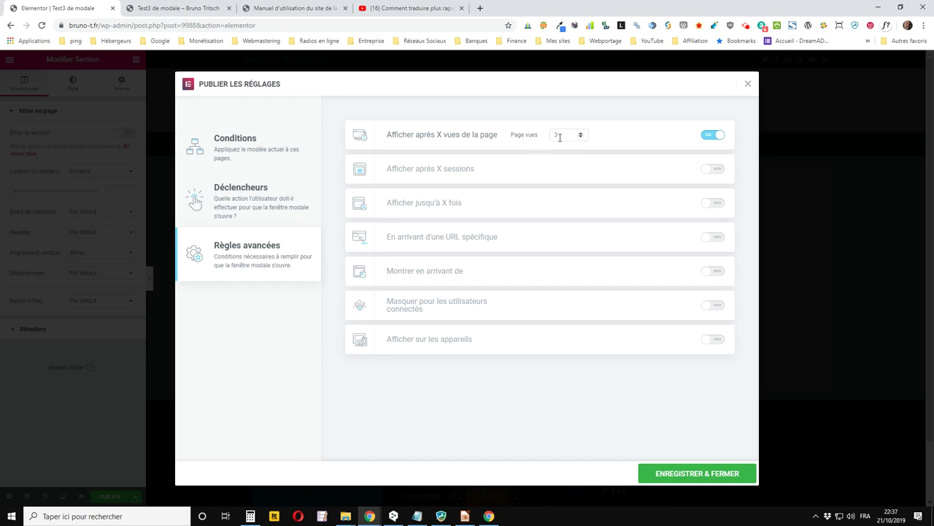
click(713, 136)
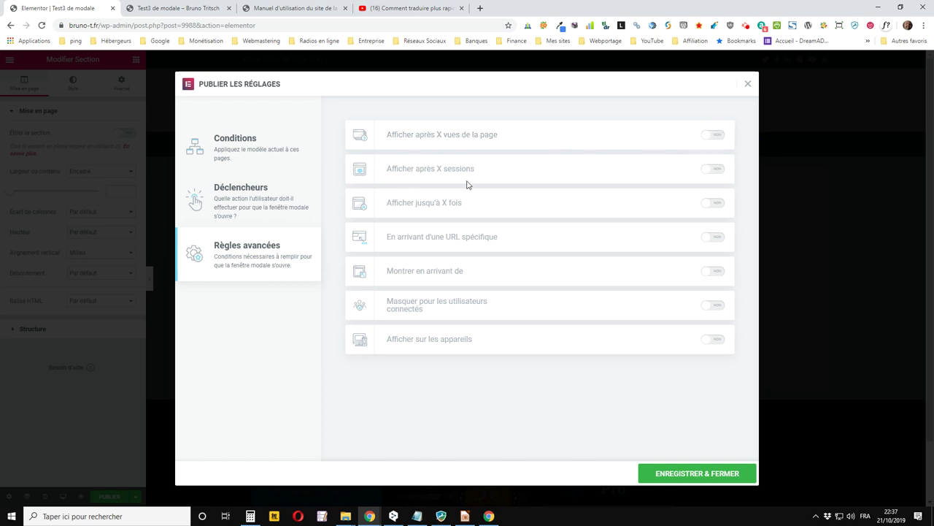
click(722, 172)
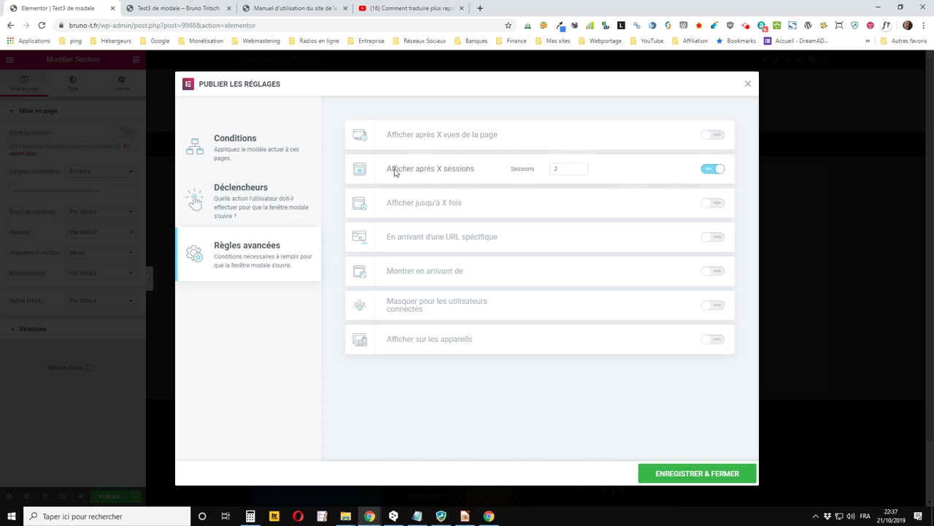
click(718, 170)
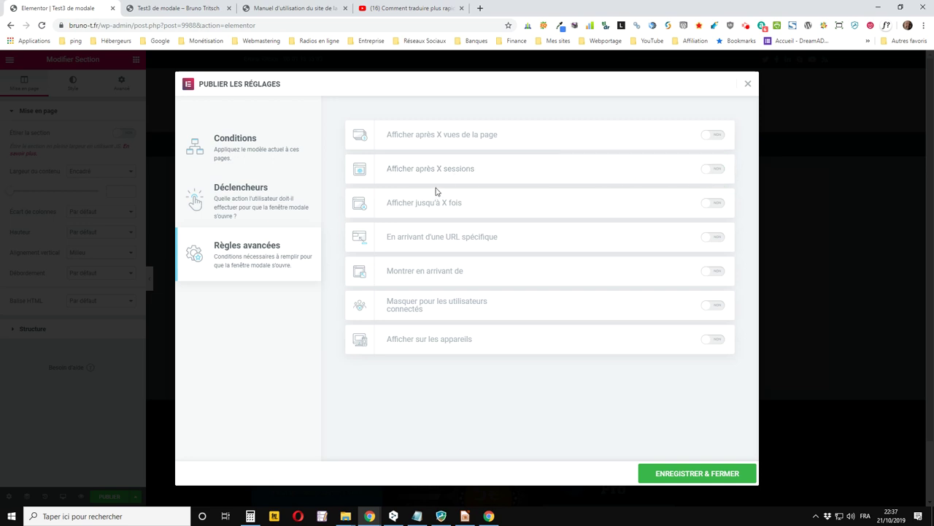
Enable the Afficher jusqu'à X fois rule with 2 times, keeping the count at À l'ouverture.
click(715, 204)
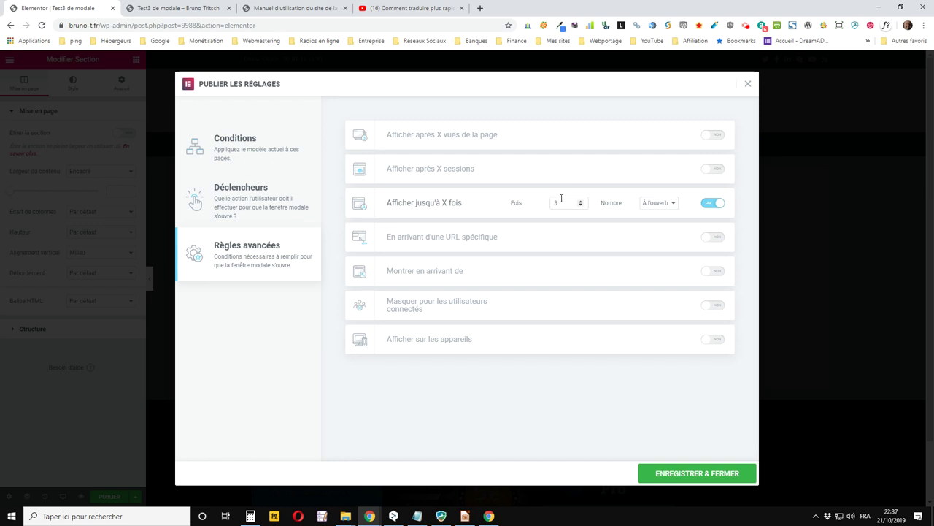
click(667, 205)
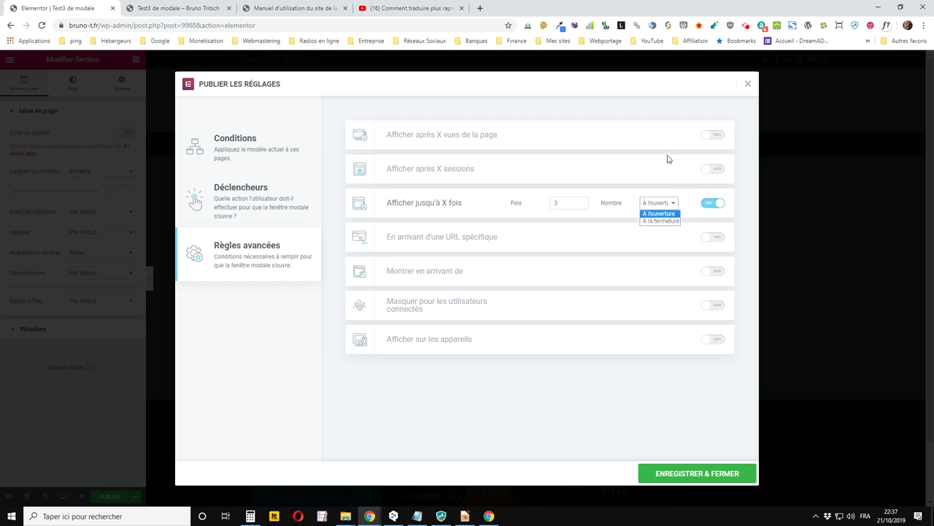
click(692, 203)
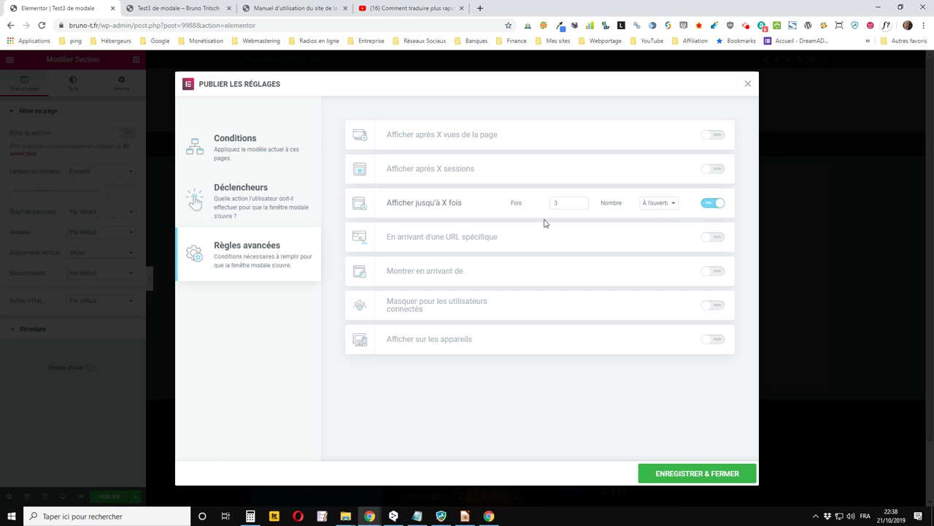
click(564, 203)
click(614, 243)
Try out the En arrivant d'une URL spécifique and Montrer en arrivant de rules and disable both again.
click(710, 238)
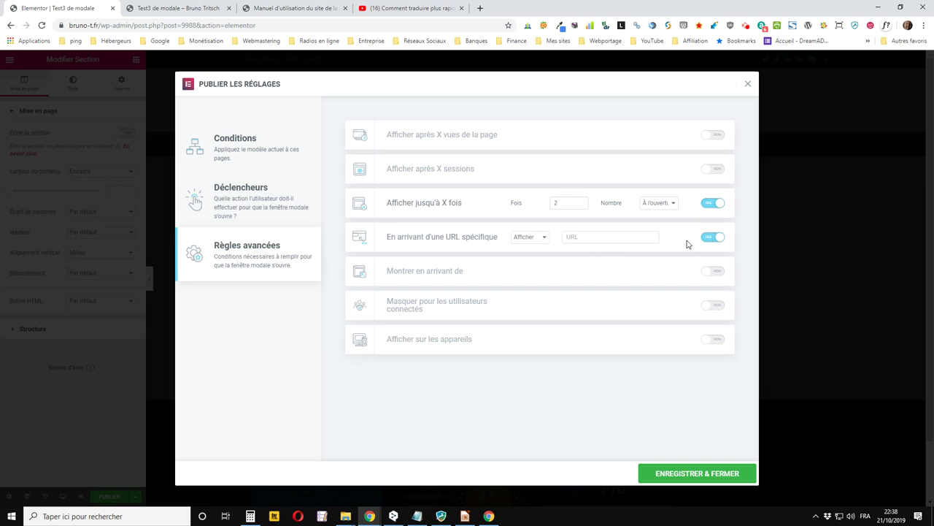
click(542, 241)
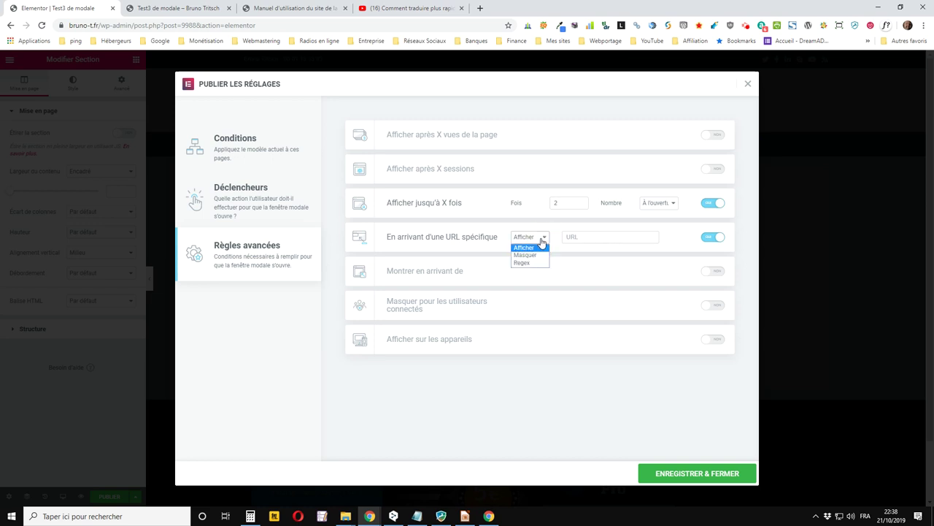
click(542, 241)
click(595, 237)
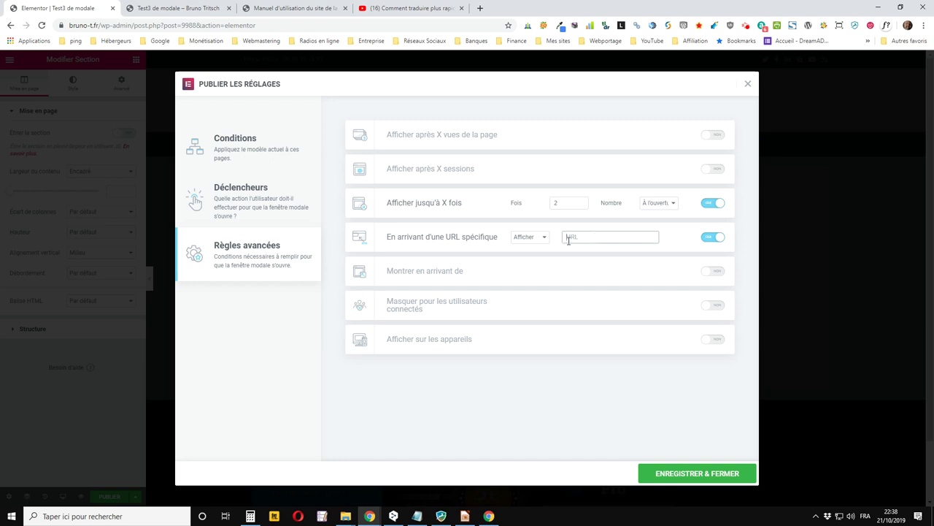
click(715, 242)
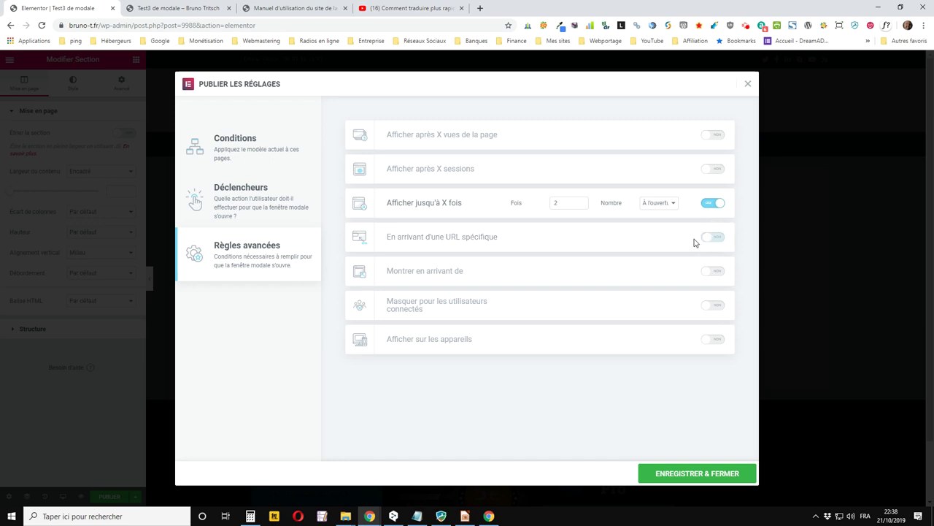
click(708, 273)
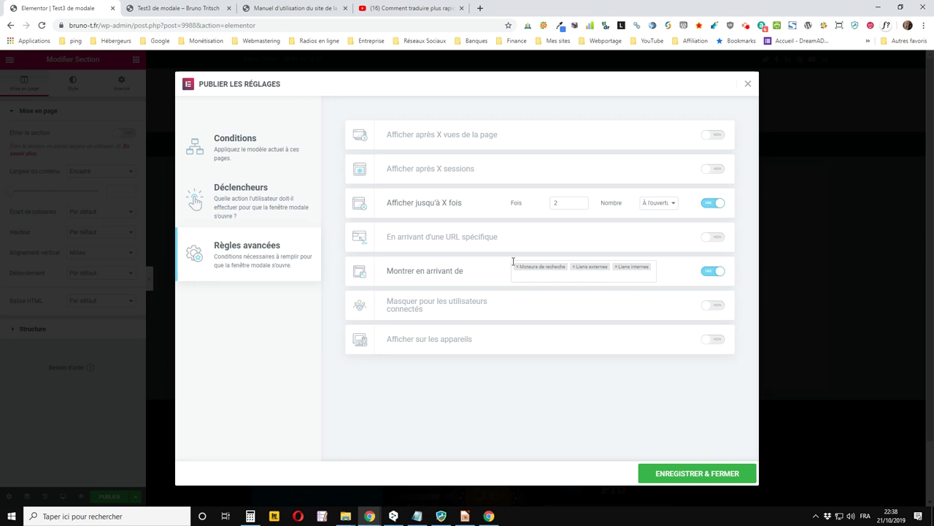
click(711, 270)
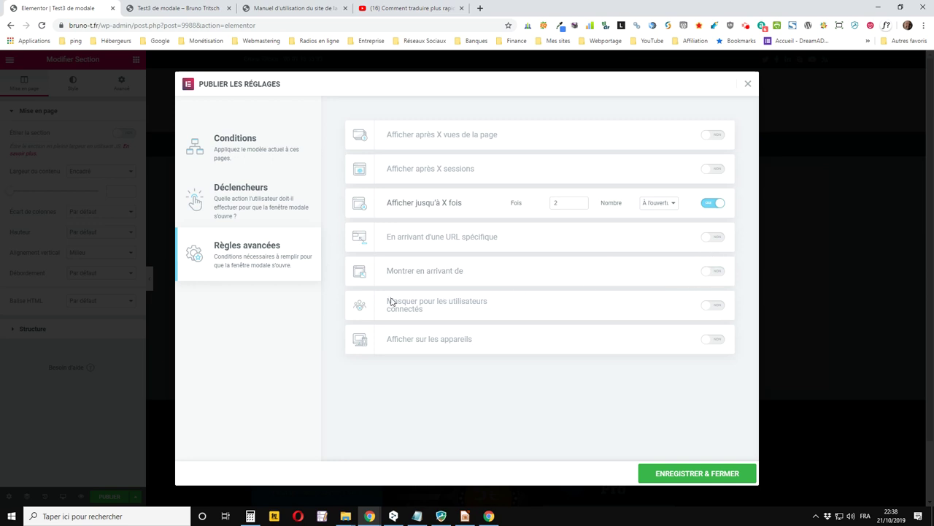
Try hiding the popup for connected users with Personnaliser and selected user roles, and disable that rule again.
click(710, 308)
click(528, 306)
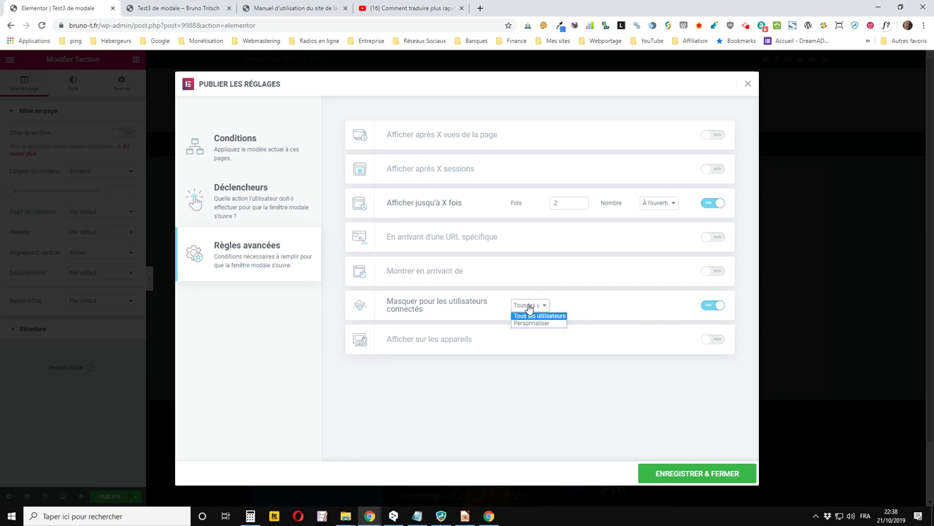
click(537, 323)
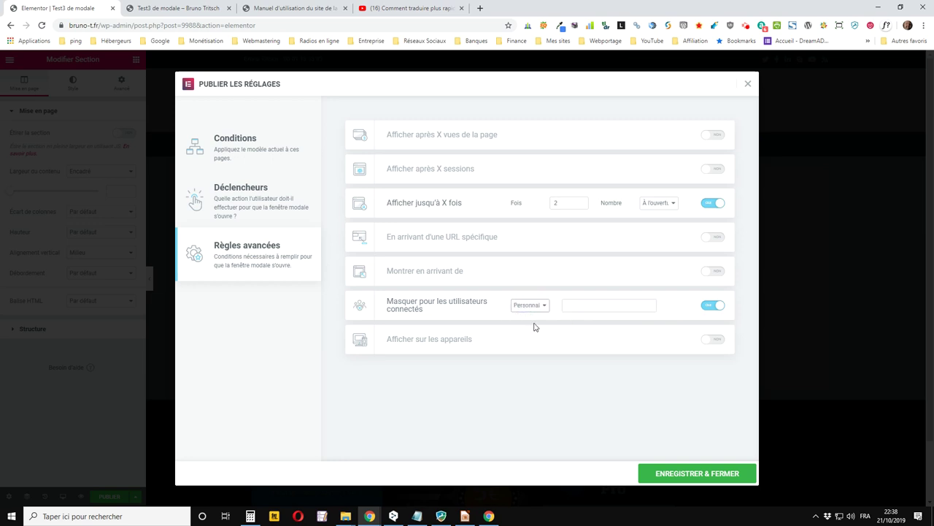
click(610, 304)
click(589, 330)
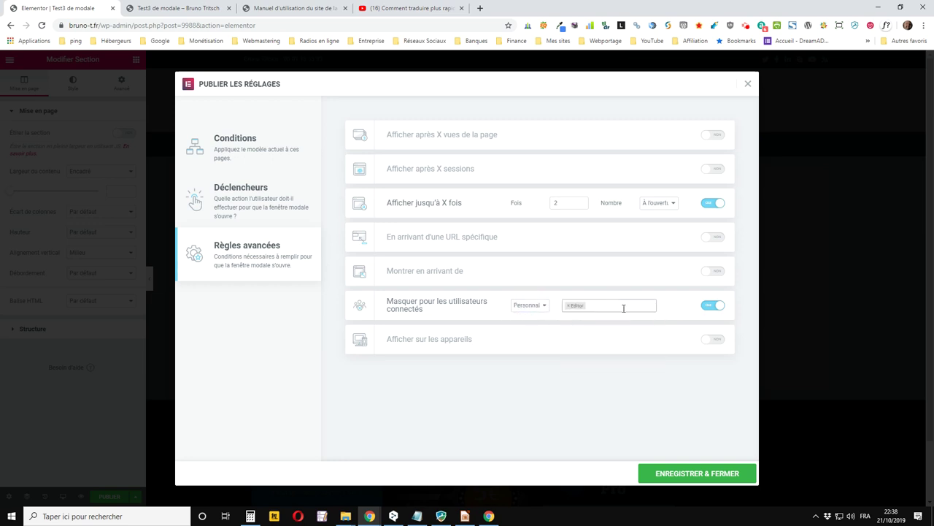
click(623, 307)
click(607, 342)
click(712, 305)
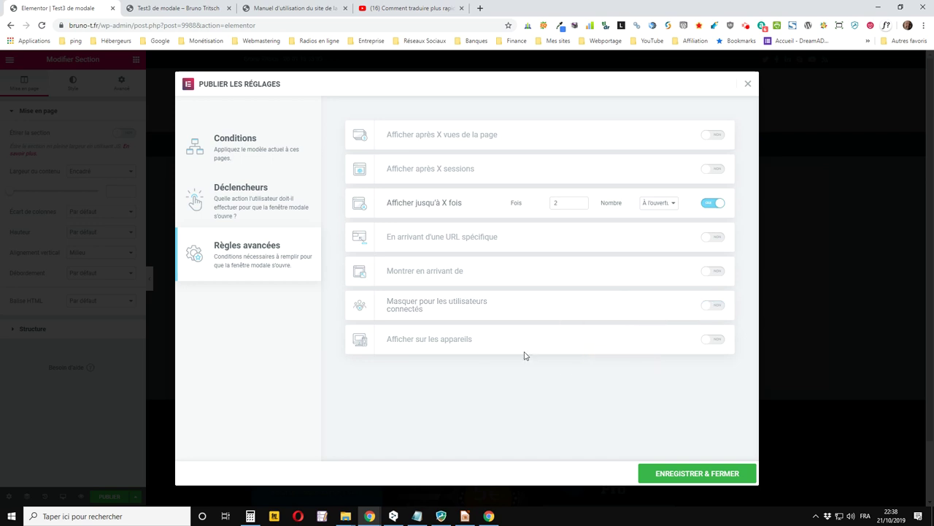
Enable the Afficher sur les appareils rule and remove Ordinateur de bureau, Tablette and Mobile from its device list.
click(712, 340)
click(713, 341)
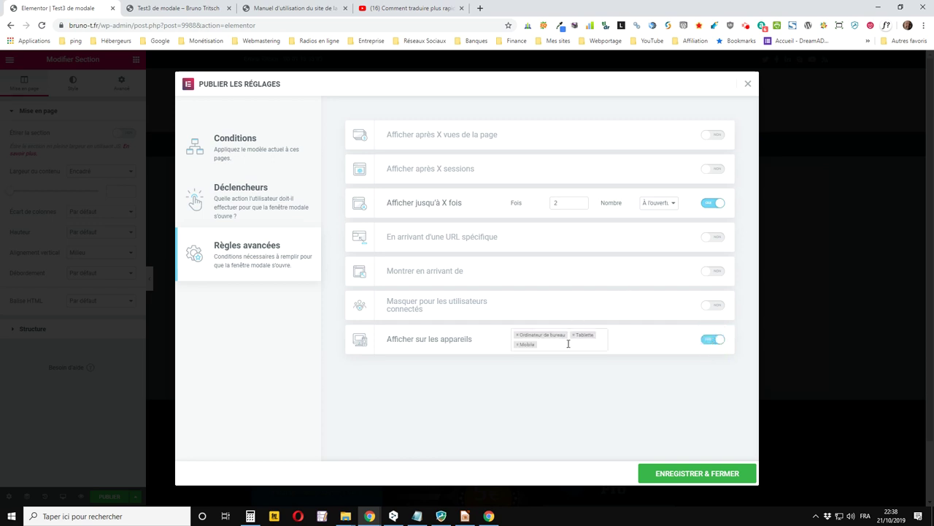
click(517, 344)
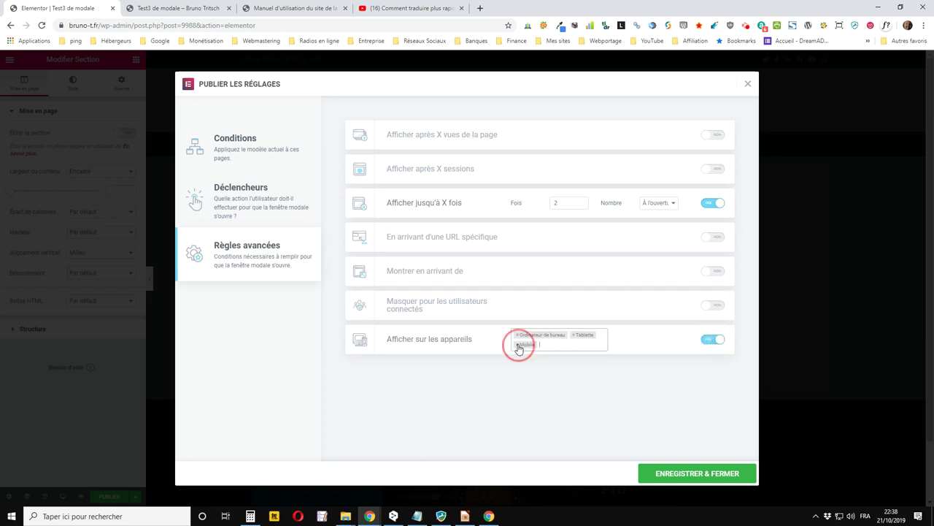
click(542, 379)
click(525, 346)
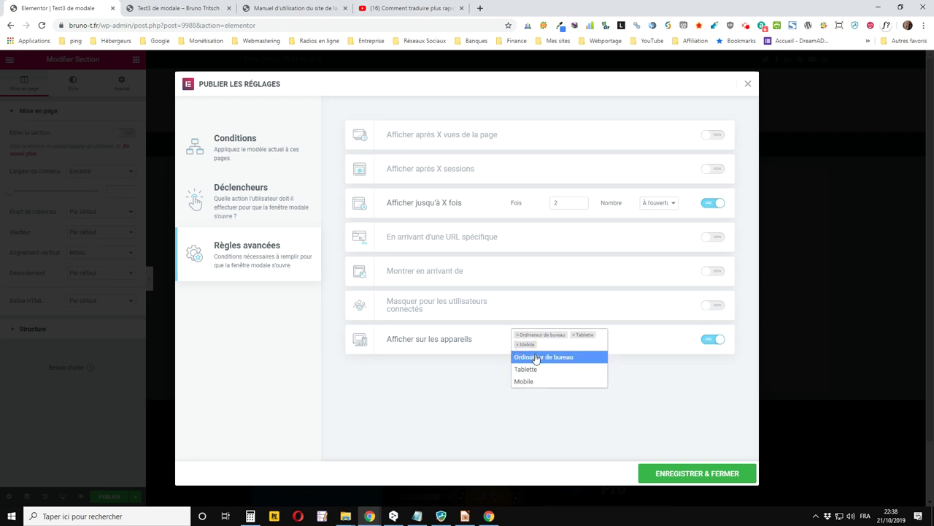
click(537, 357)
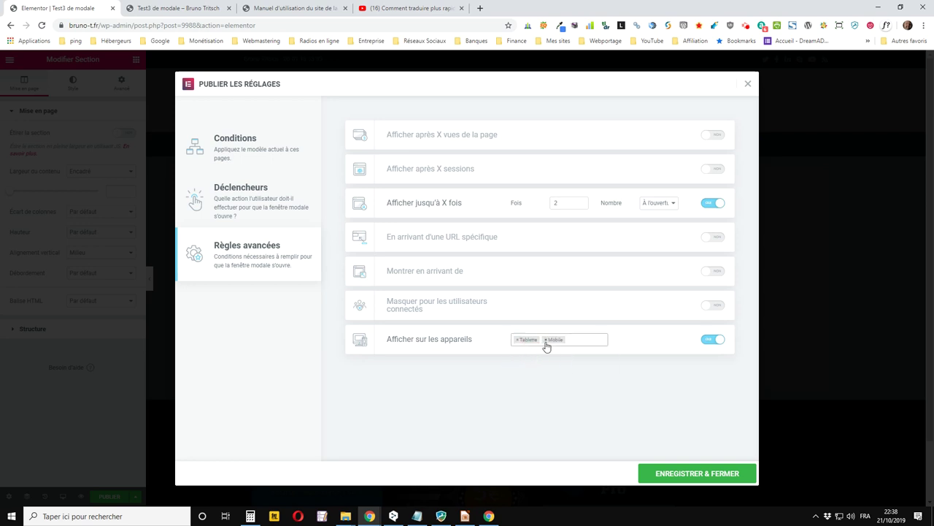
click(545, 340)
click(537, 377)
click(546, 339)
click(530, 364)
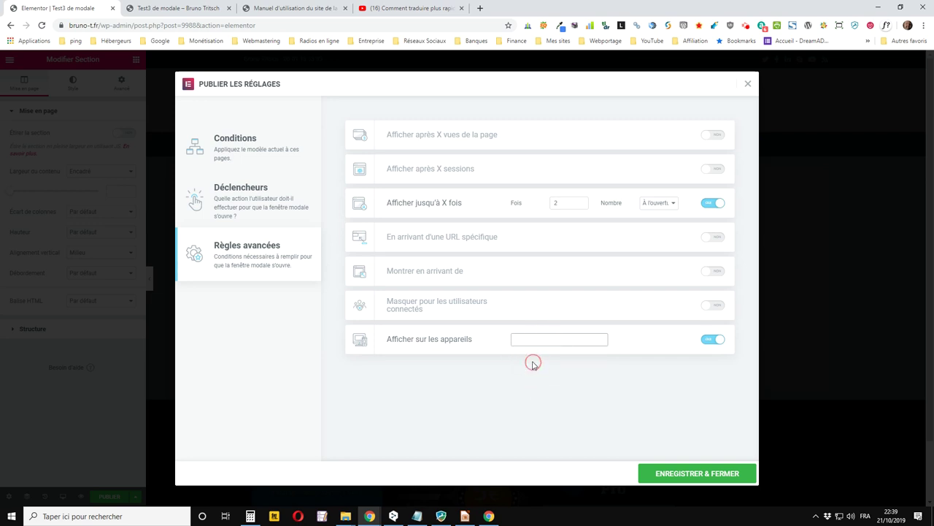
Limit the device rule to Ordinateur de bureau, then save and close the publish settings.
click(531, 339)
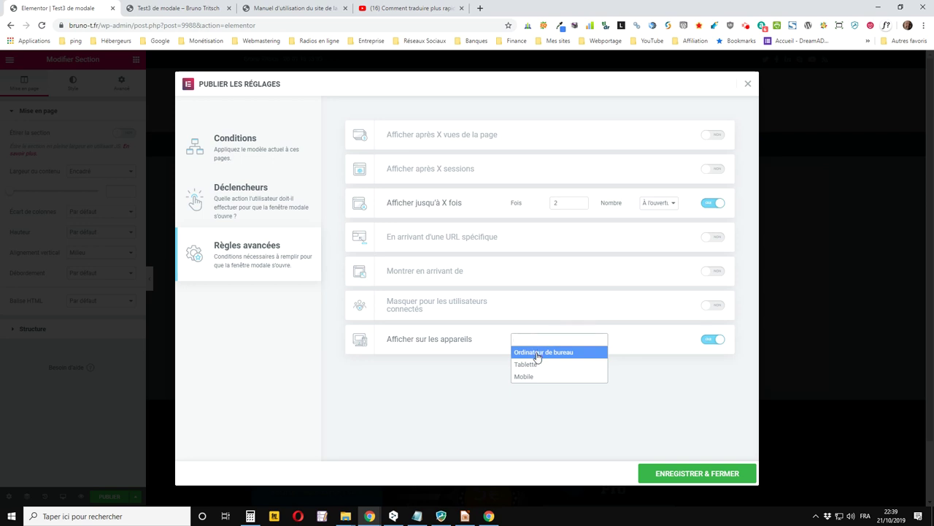
click(538, 352)
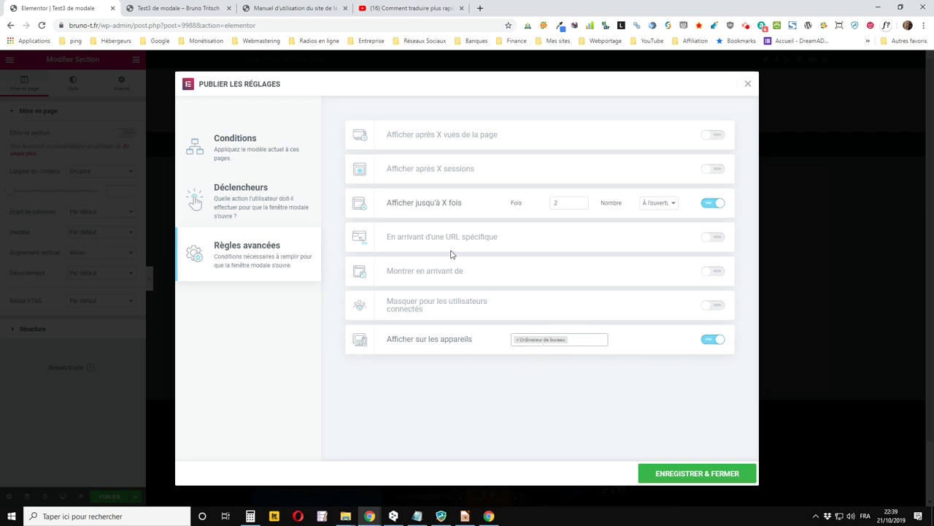
click(692, 473)
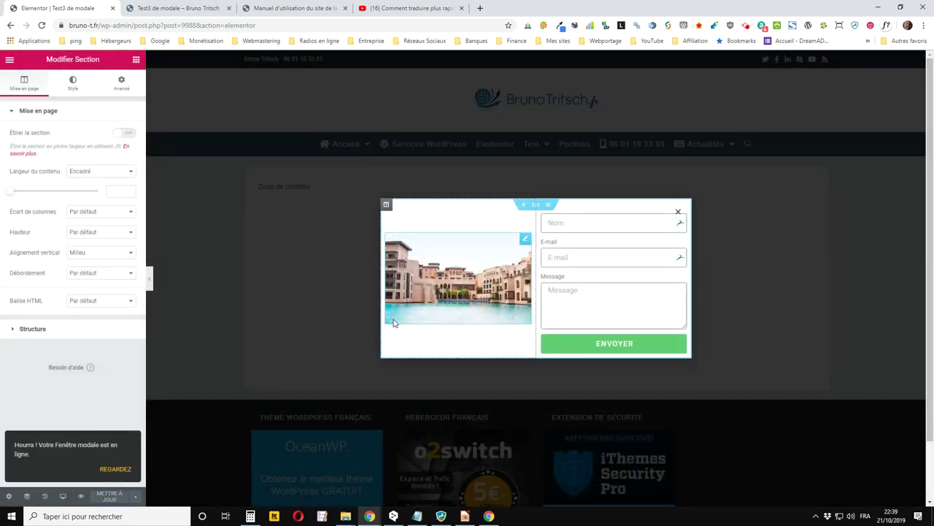
Go from the popup preview to the open manual page, load the site's Accueil page and look through it for the popup.
click(167, 7)
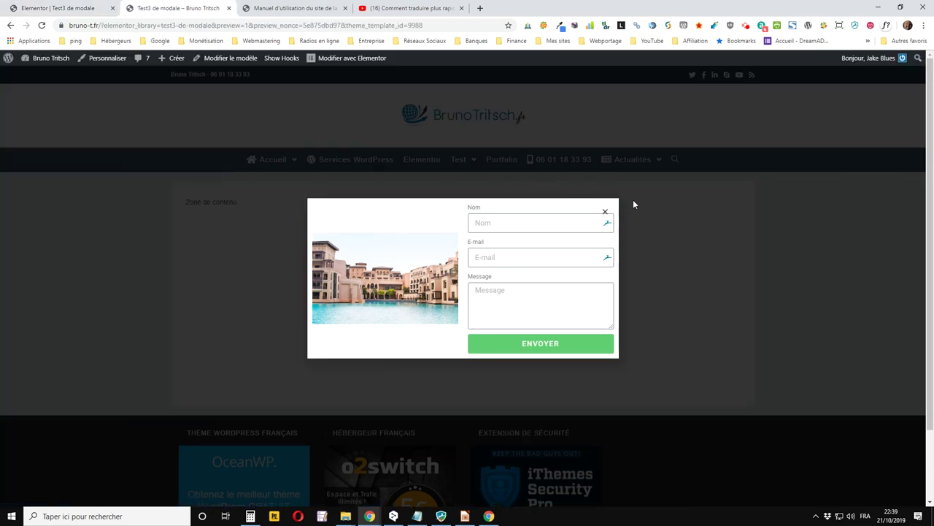
click(295, 8)
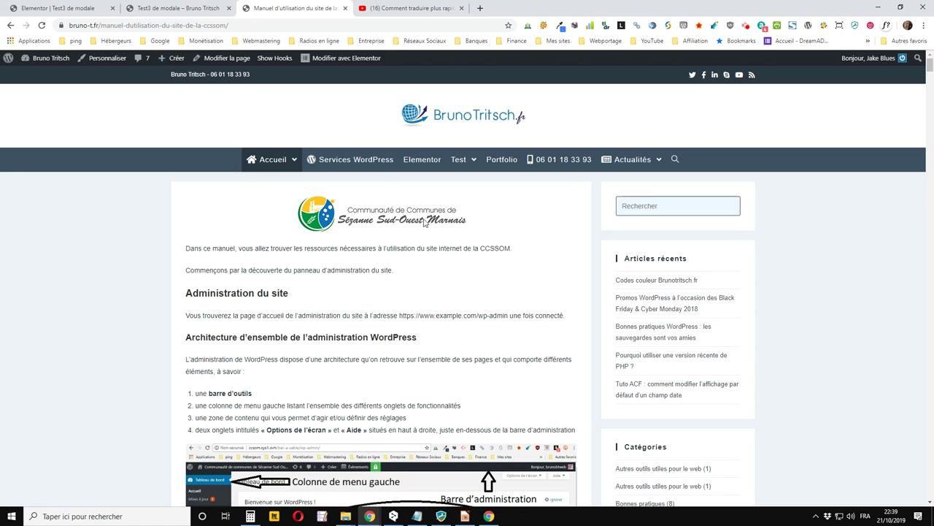
click(276, 162)
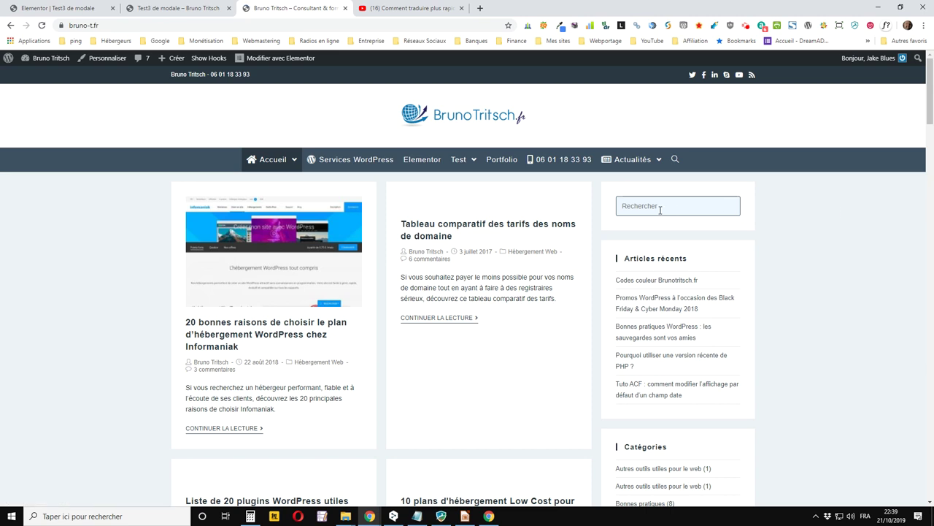
scroll(659, 209, down, 10)
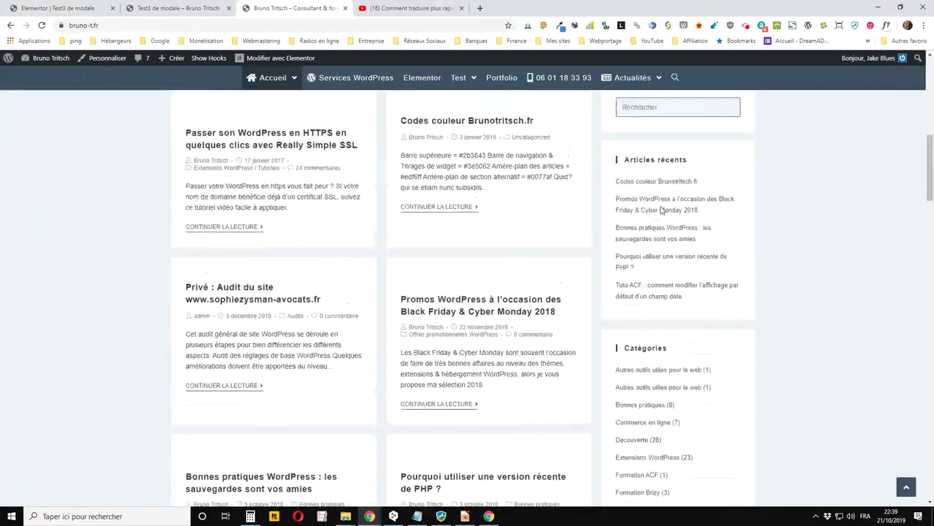
scroll(662, 209, up, 10)
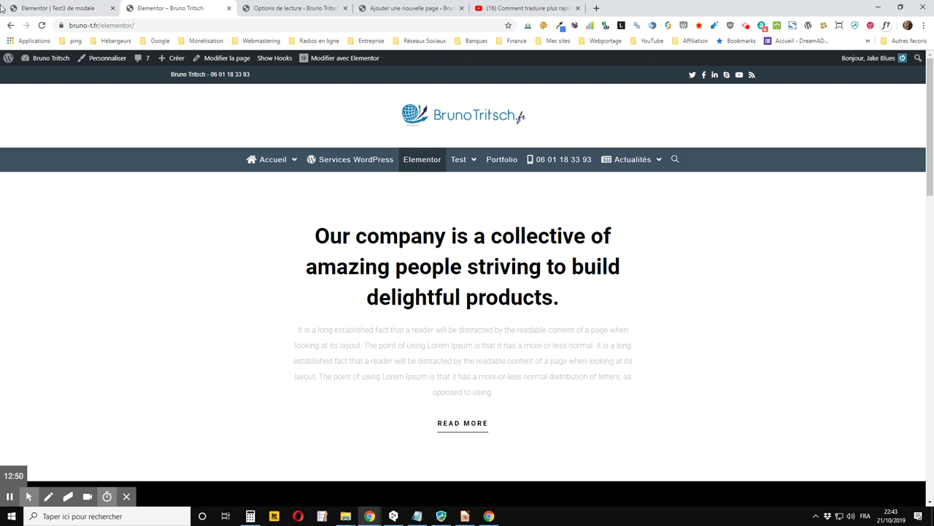
Load the Accueil page from the site's Elementor page and check how the popup displays while the page scrolls.
click(276, 162)
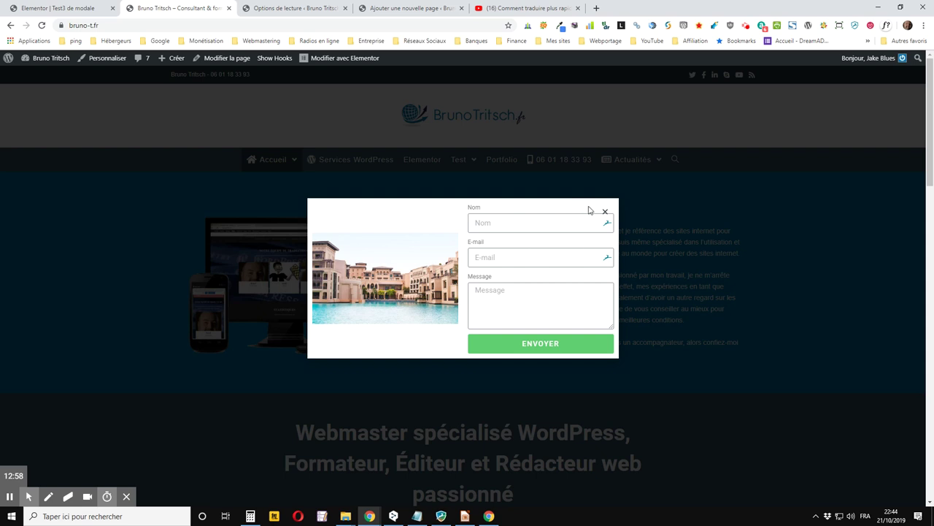
scroll(603, 219, down, 2)
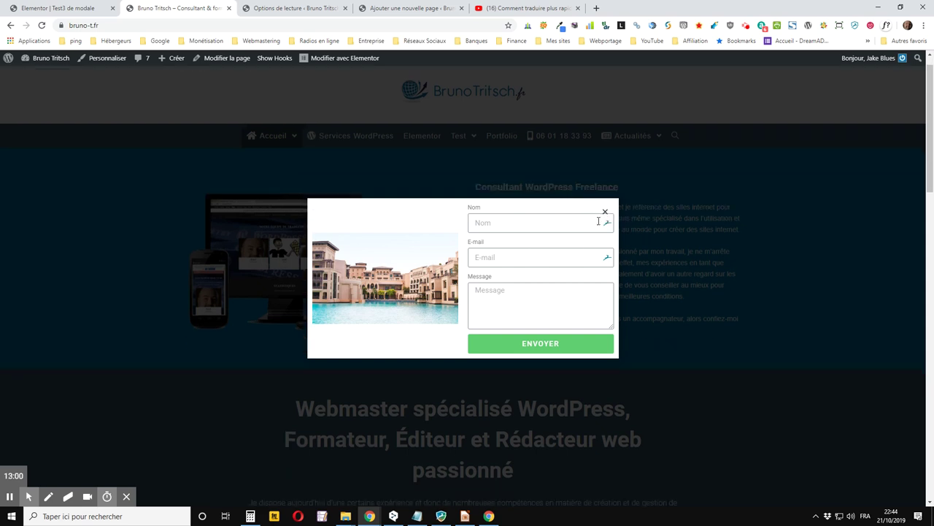
scroll(594, 218, up, 3)
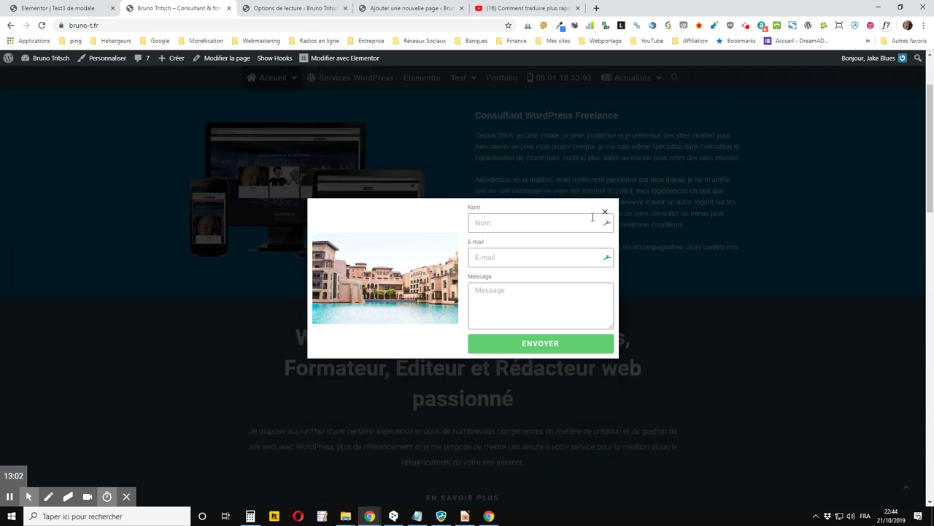